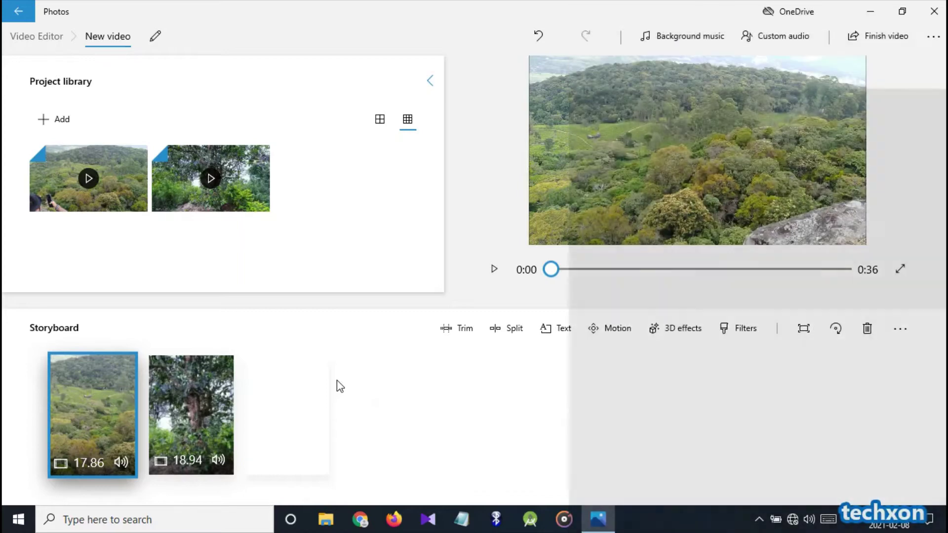
Step: Preview the two storyboard clips and play the project from the start
click(204, 397)
click(72, 395)
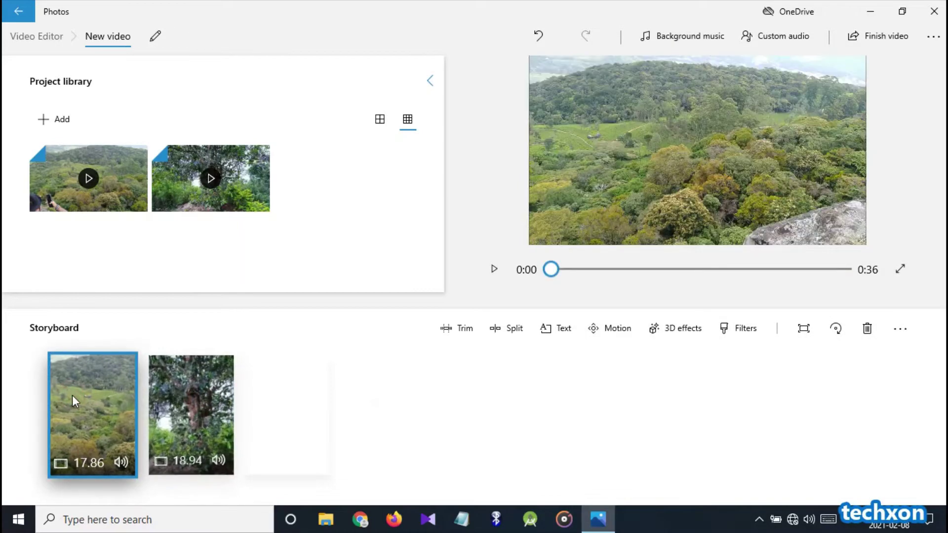
click(207, 401)
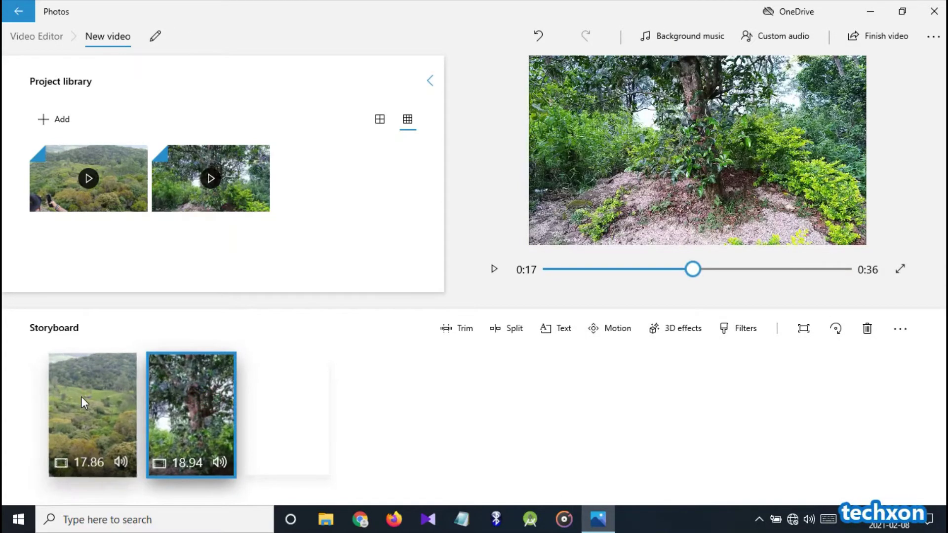
click(81, 396)
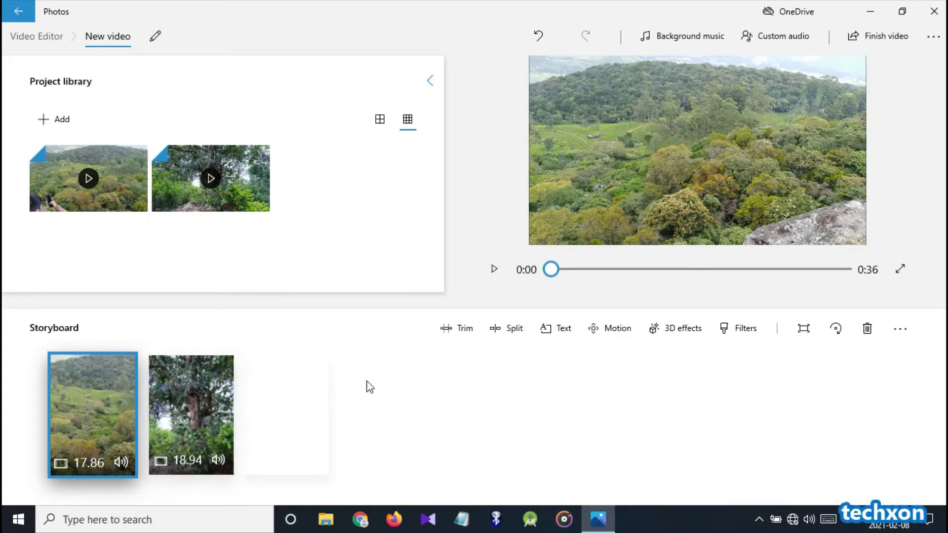
click(504, 277)
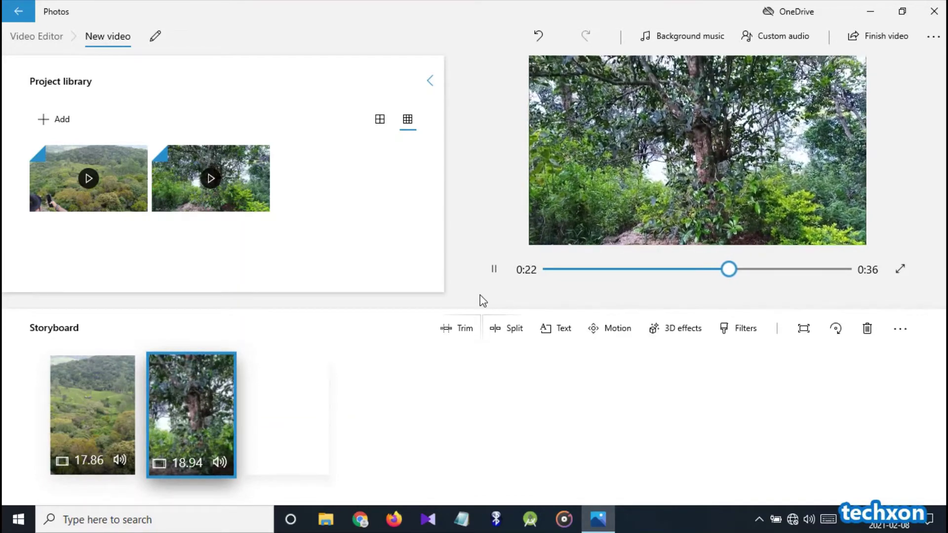
click(494, 270)
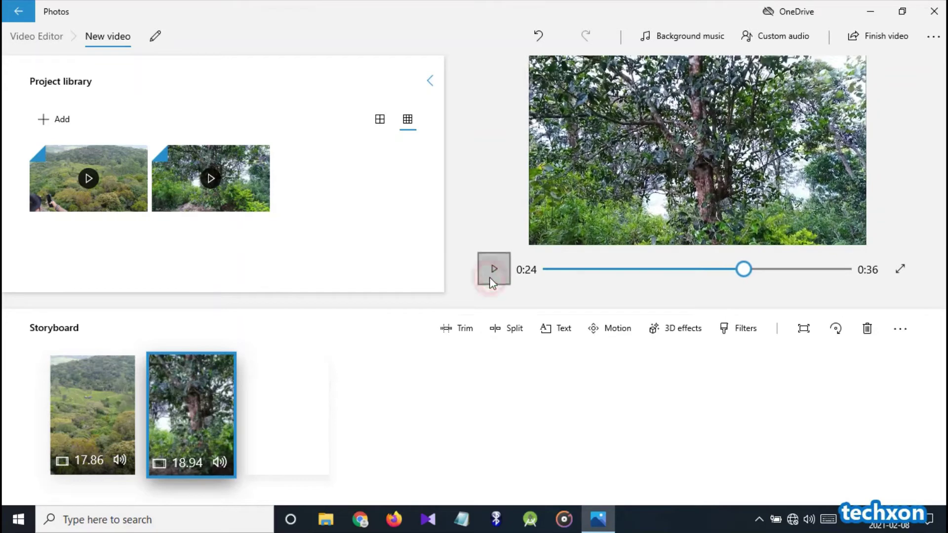
click(70, 417)
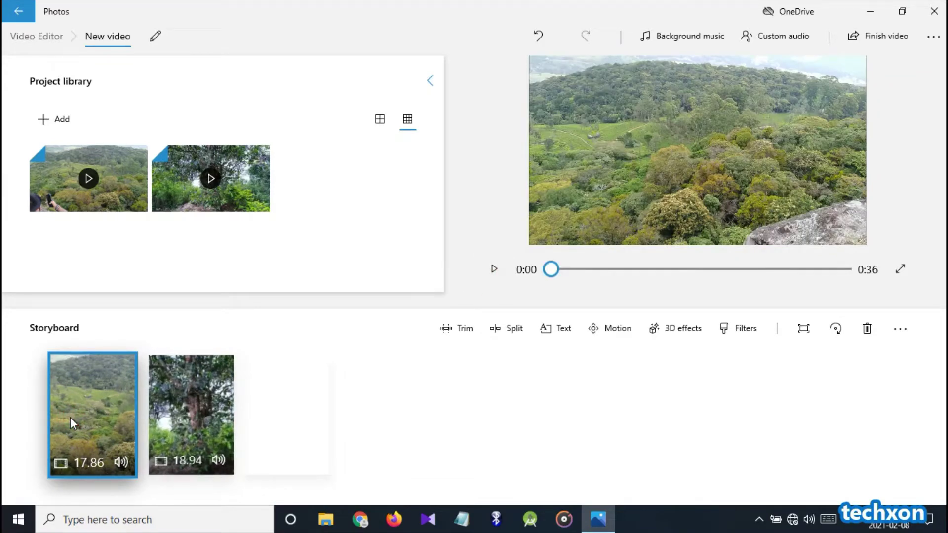
Step: Mute the sound on both storyboard clips
click(121, 463)
click(168, 424)
click(220, 465)
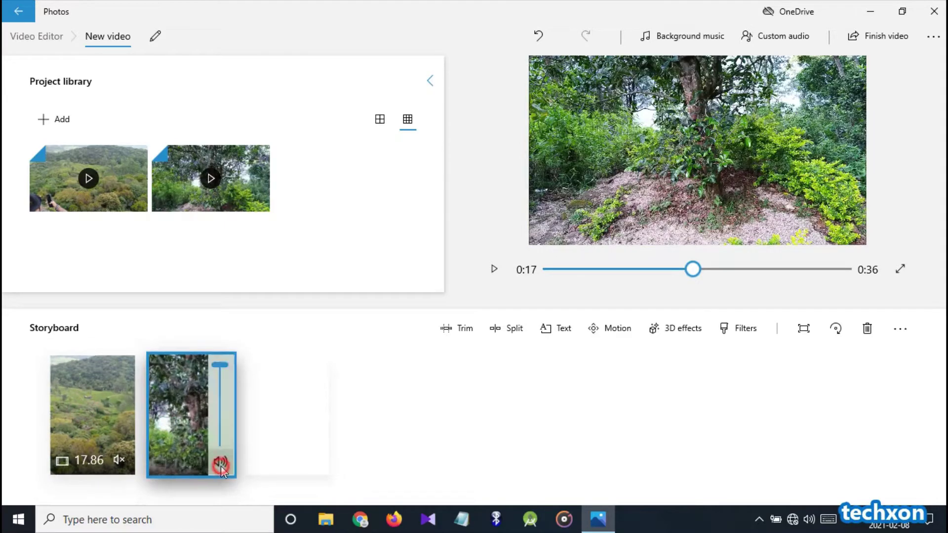
click(223, 463)
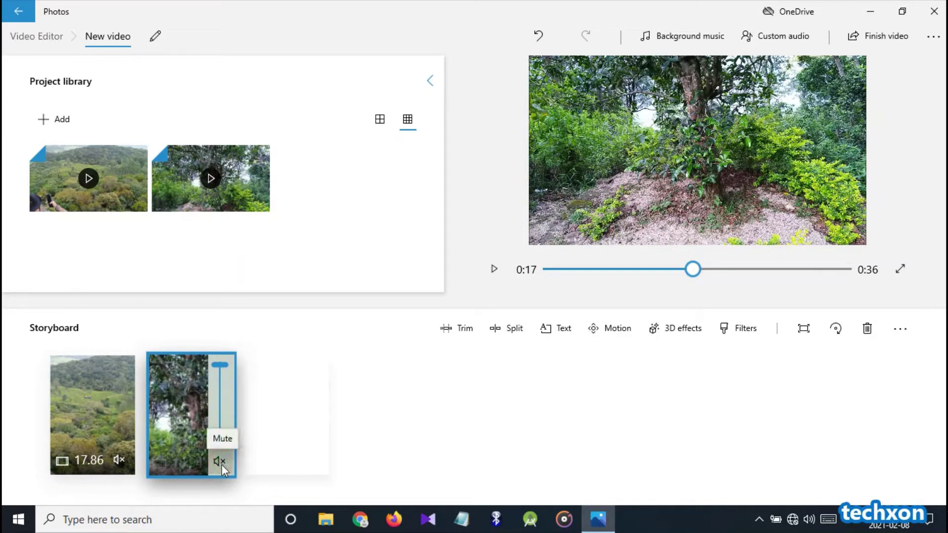
click(93, 419)
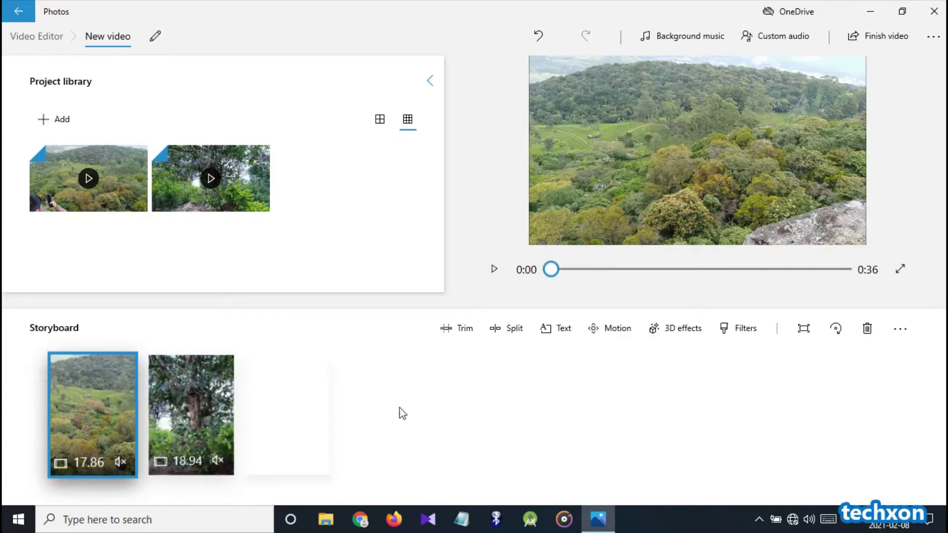
Step: Play the muted preview, skipping ahead through both clips to about 0:33
click(485, 270)
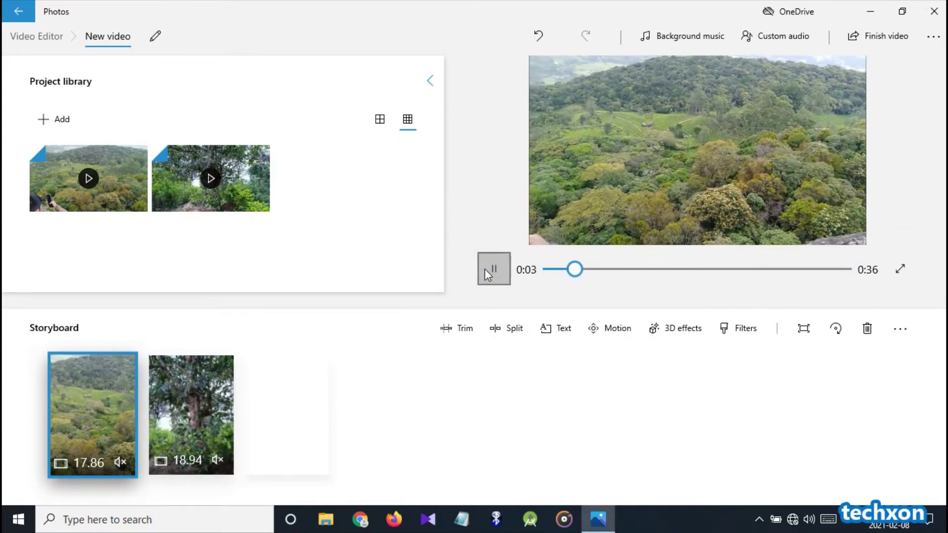
click(616, 271)
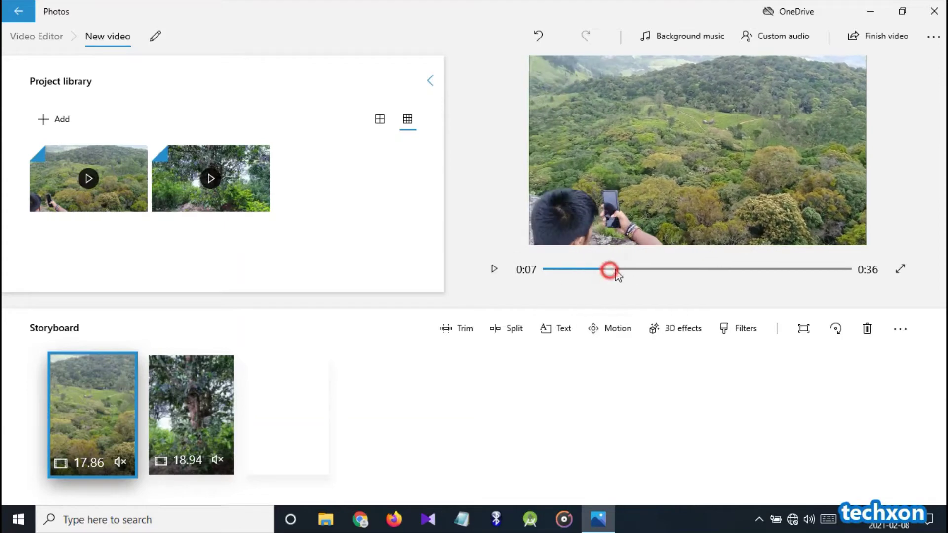
click(643, 271)
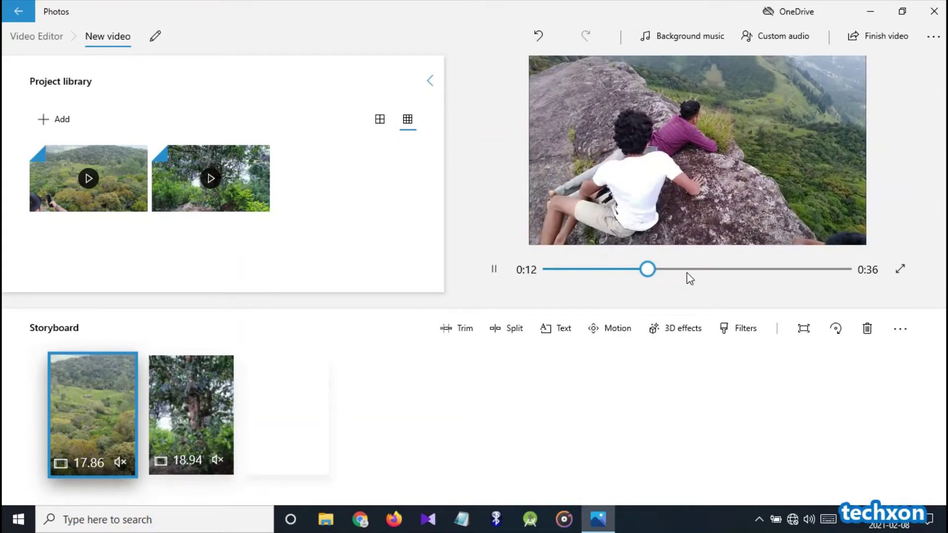
click(688, 271)
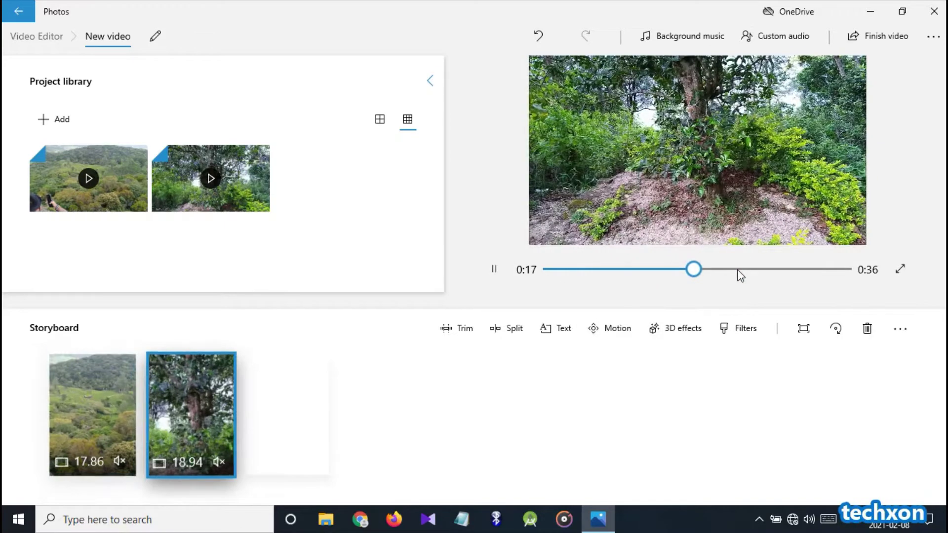
click(738, 272)
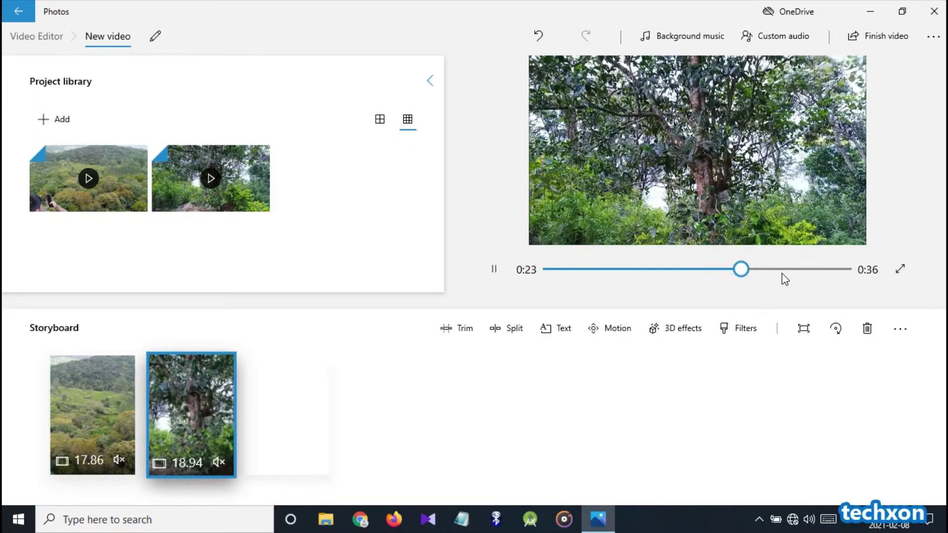
click(785, 271)
click(811, 270)
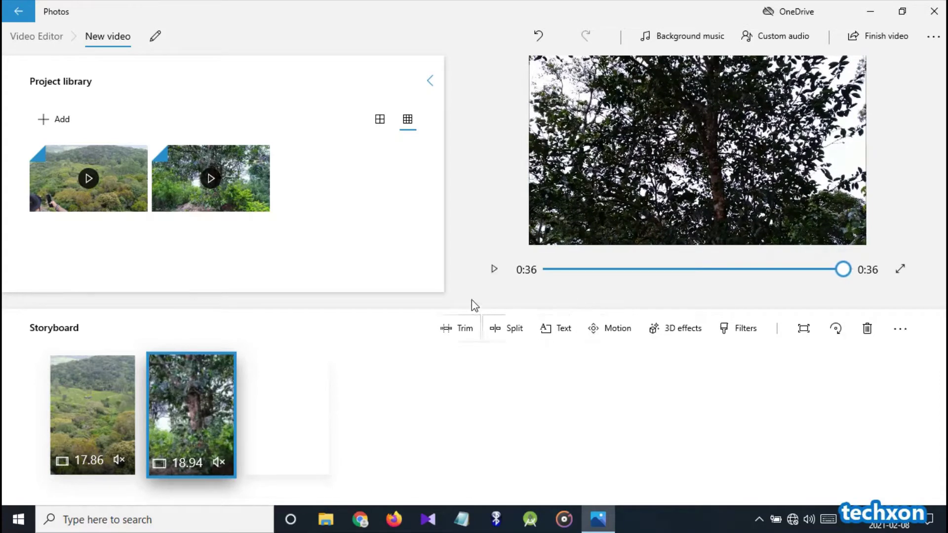
Step: Open the project's Custom audio panel and minimise Photos to the desktop
click(82, 419)
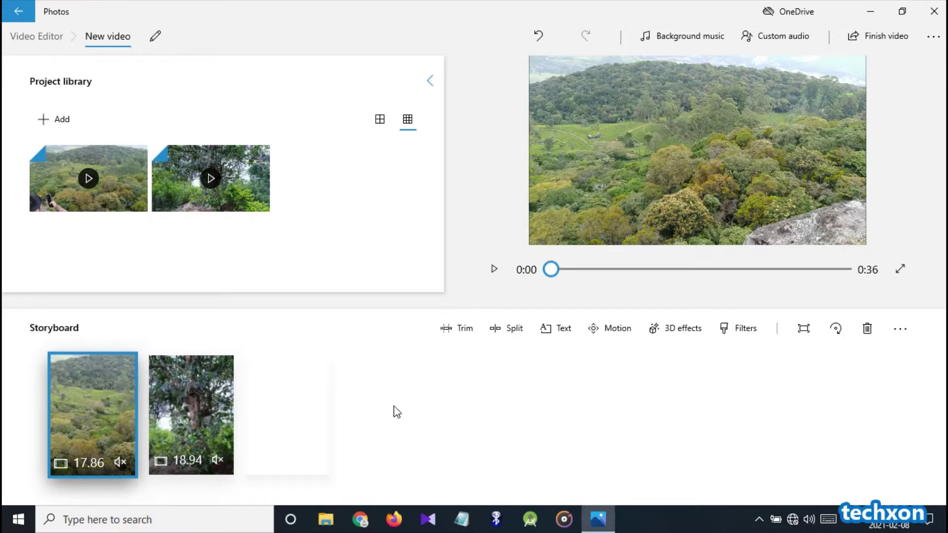
click(777, 41)
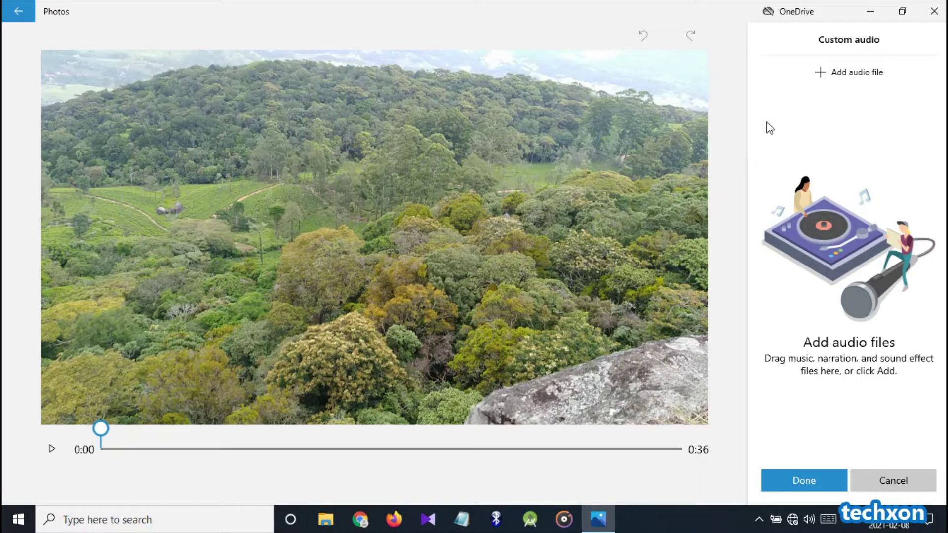
click(869, 10)
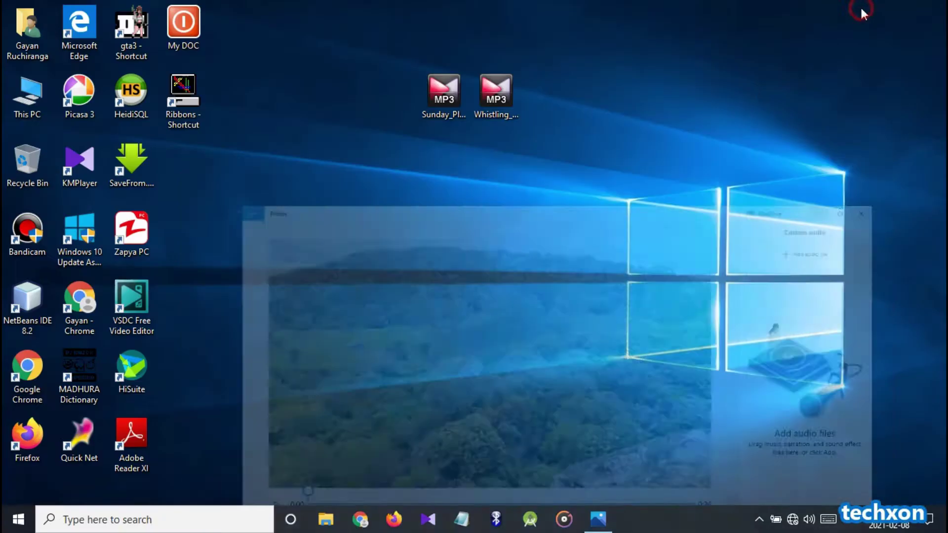
Step: Spread the Whistling_Down_the_Road and Sunday_Plans MP3 icons apart on the desktop, then restore Photos
drag(490, 89, 570, 169)
drag(440, 97, 385, 172)
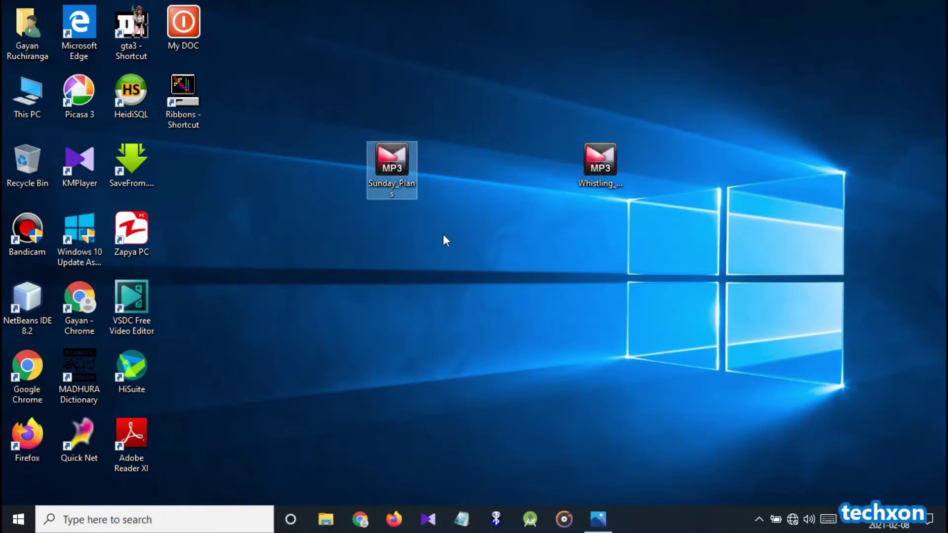
mouse_move(404, 183)
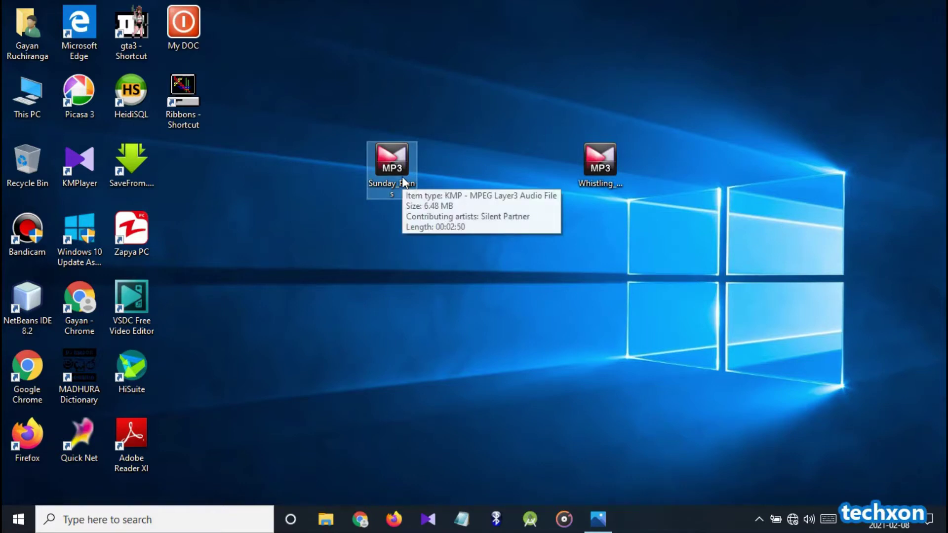
click(601, 164)
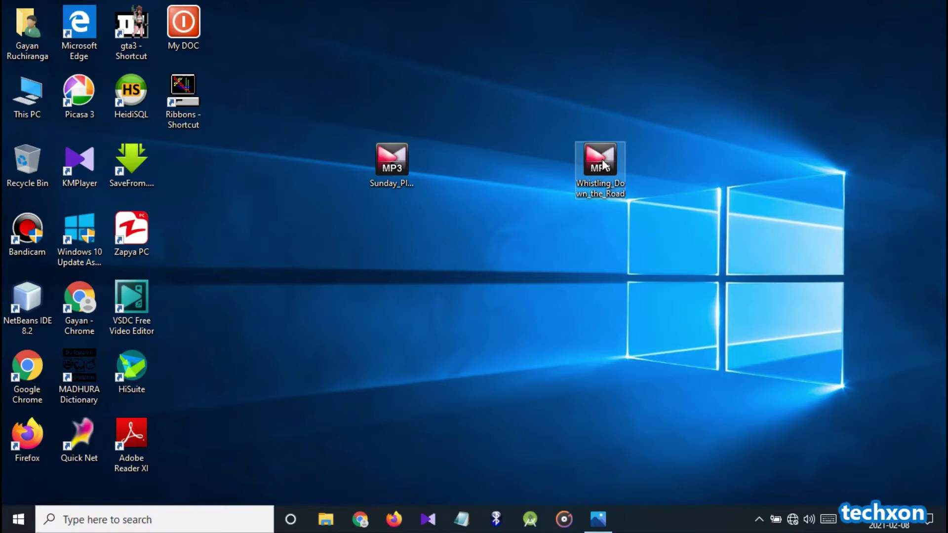
mouse_move(603, 164)
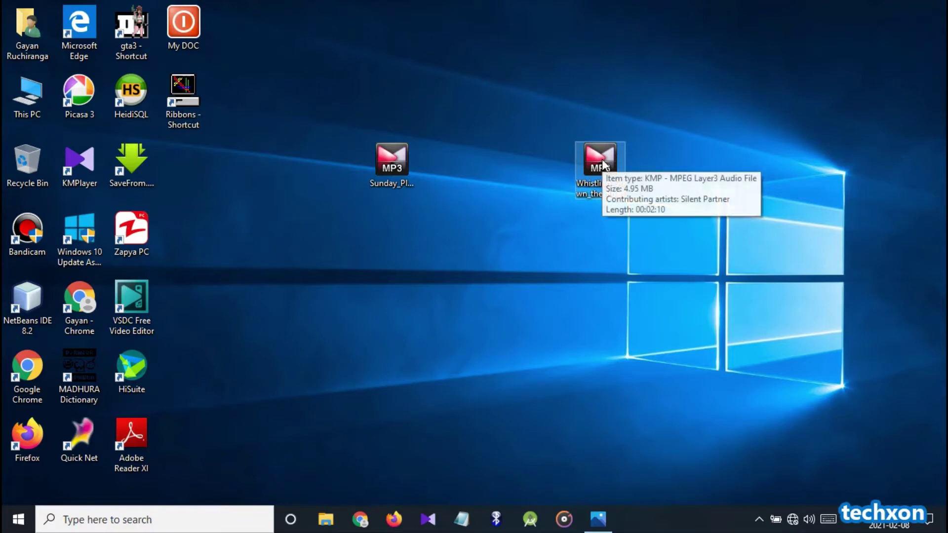
click(524, 177)
click(598, 519)
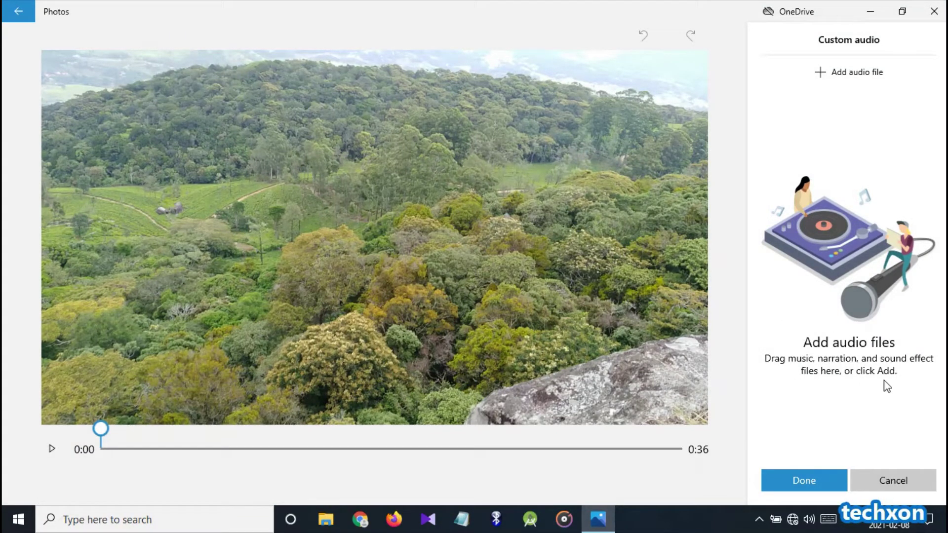
Step: Add Sunday_Plans.mp3 from the Desktop as custom audio spanning 0:00–0:36
click(838, 75)
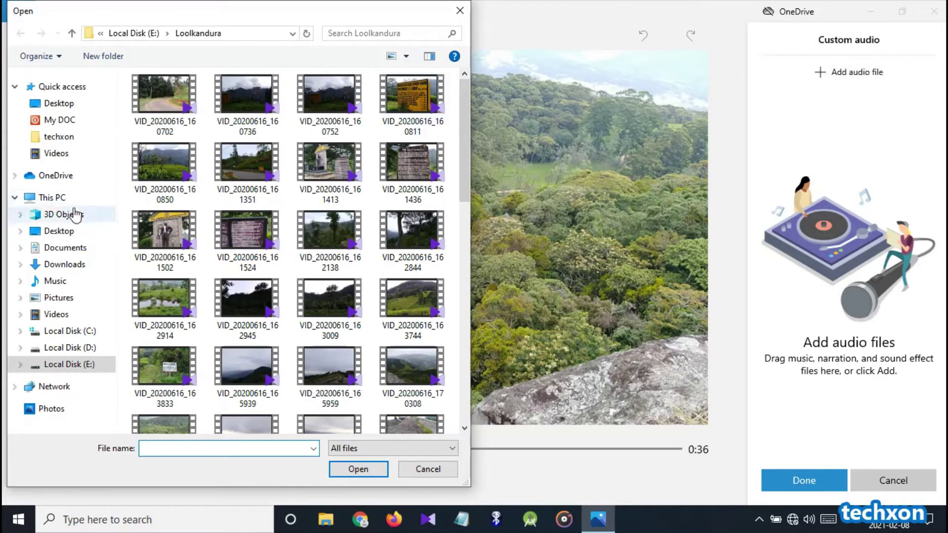
click(59, 232)
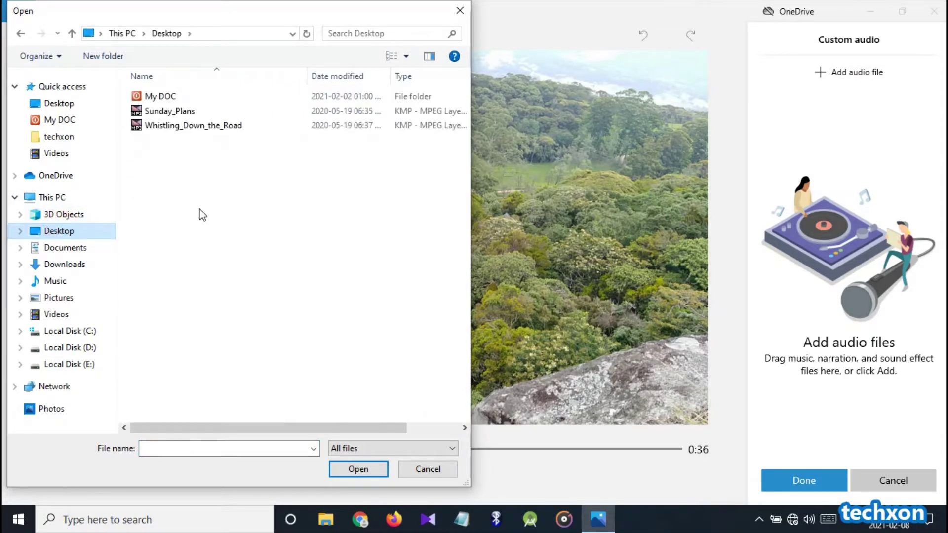
click(179, 113)
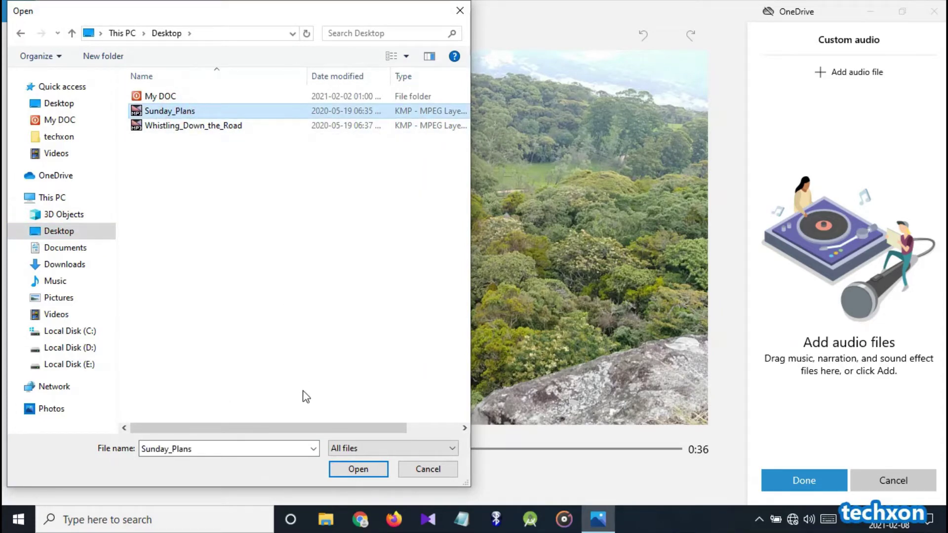
click(344, 471)
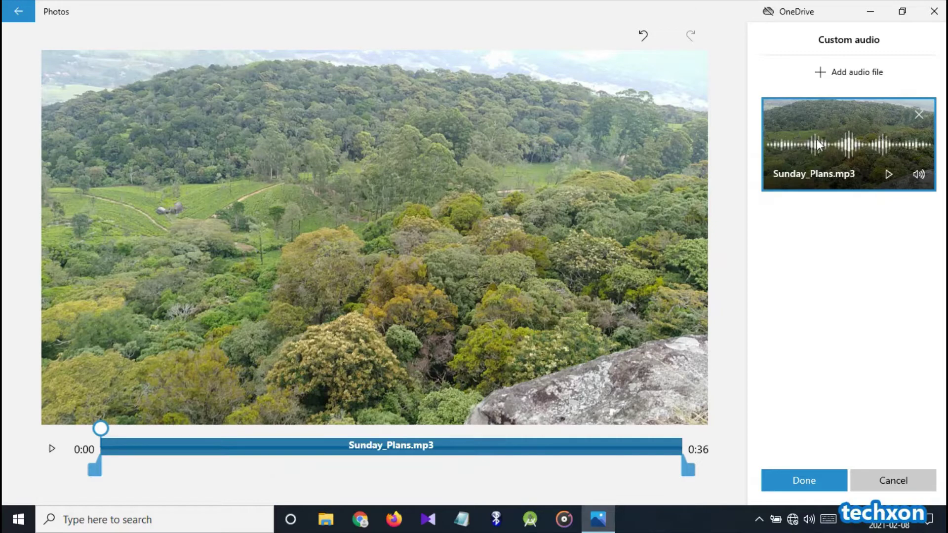
Step: Set Sunday_Plans.mp3 to volume 100 with fade in, then preview the project
click(891, 178)
click(920, 176)
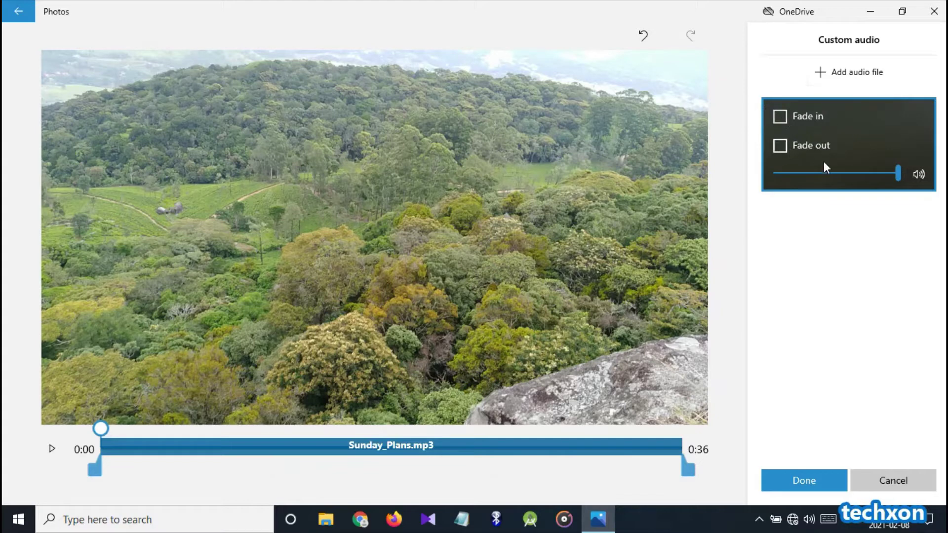
mouse_move(897, 168)
mouse_down()
mouse_move(861, 174)
mouse_move(915, 174)
mouse_up()
click(781, 119)
click(890, 242)
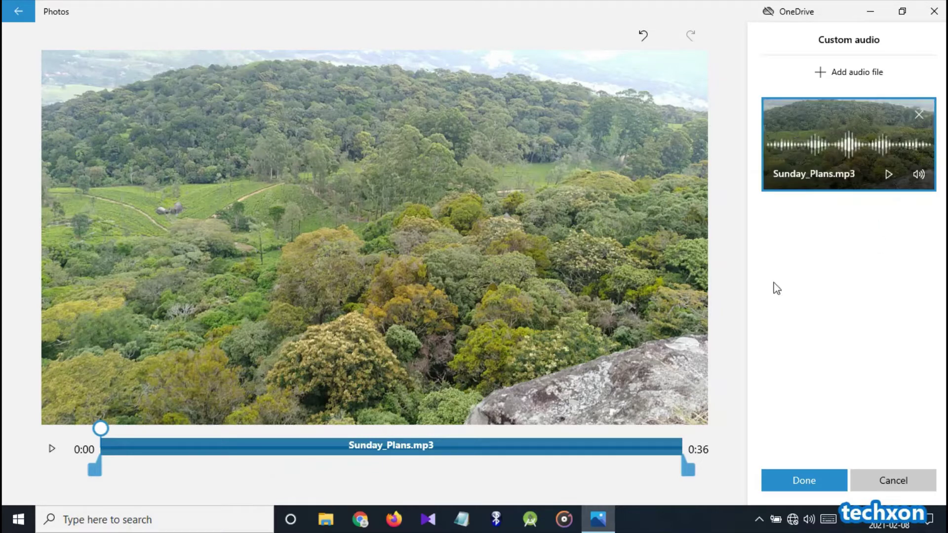
click(42, 462)
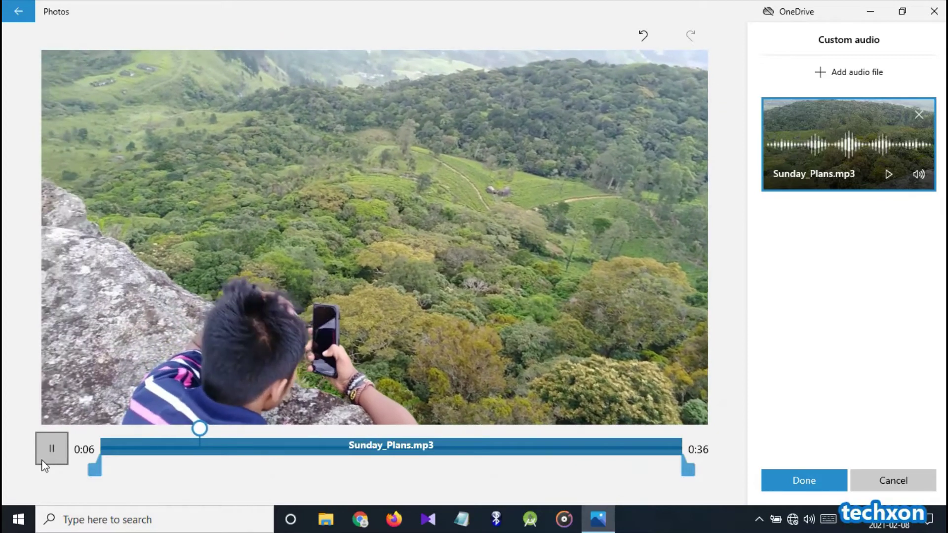
click(42, 460)
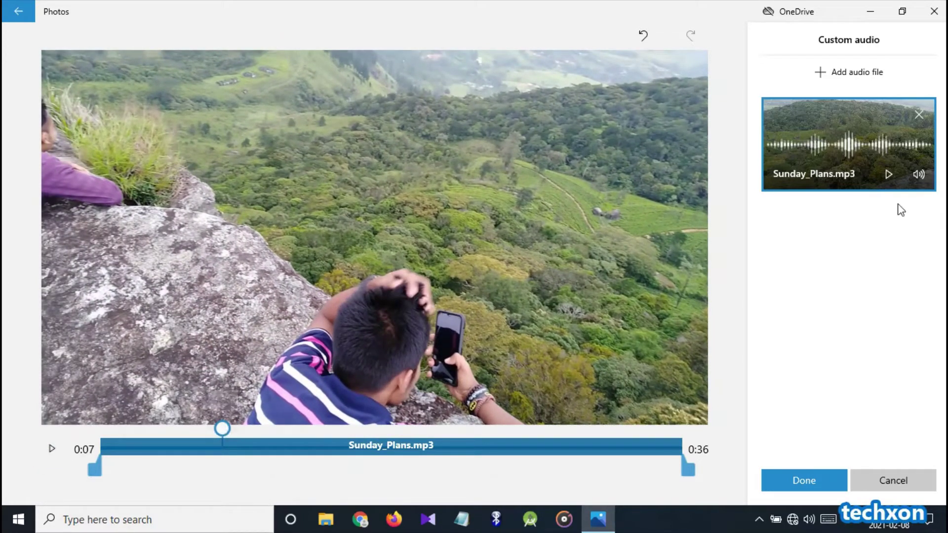
Step: Turn on fade out for Sunday_Plans.mp3 and play the preview
click(919, 175)
click(779, 147)
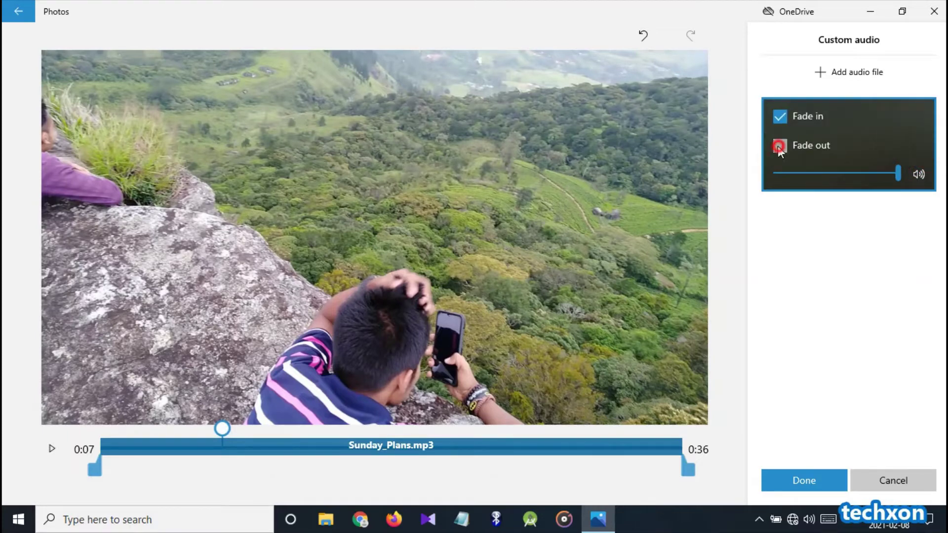
click(830, 224)
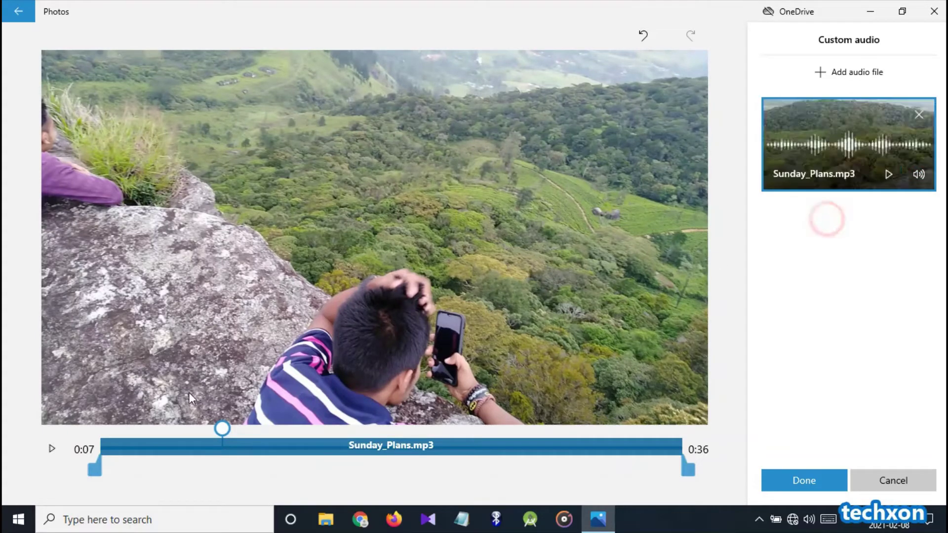
click(52, 449)
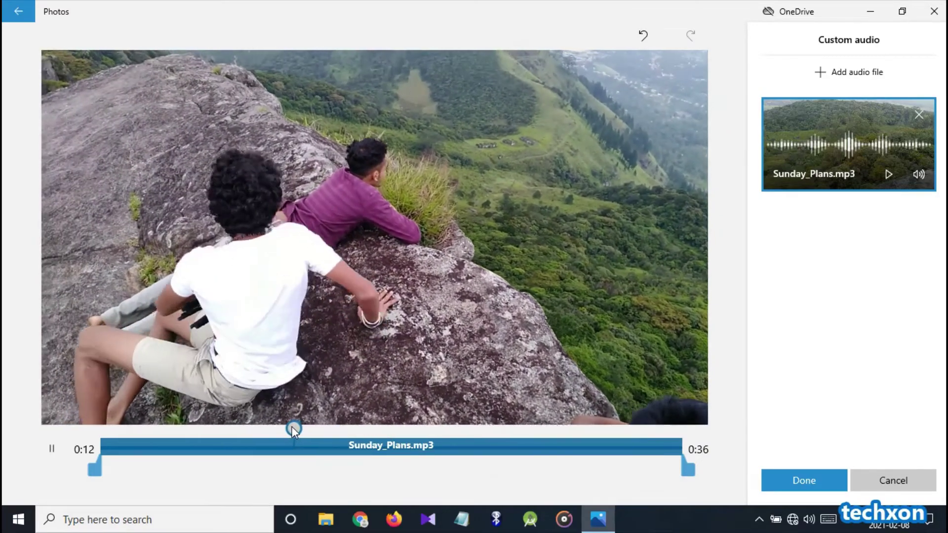
Step: Jump the preview to about 0:18 and lower Sunday_Plans.mp3 volume to about 31
drag(294, 430, 397, 428)
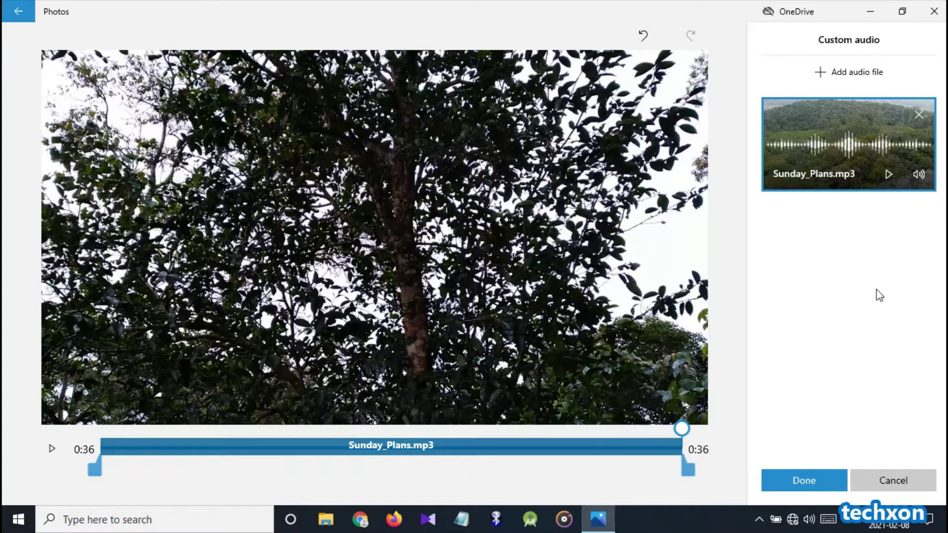
click(918, 175)
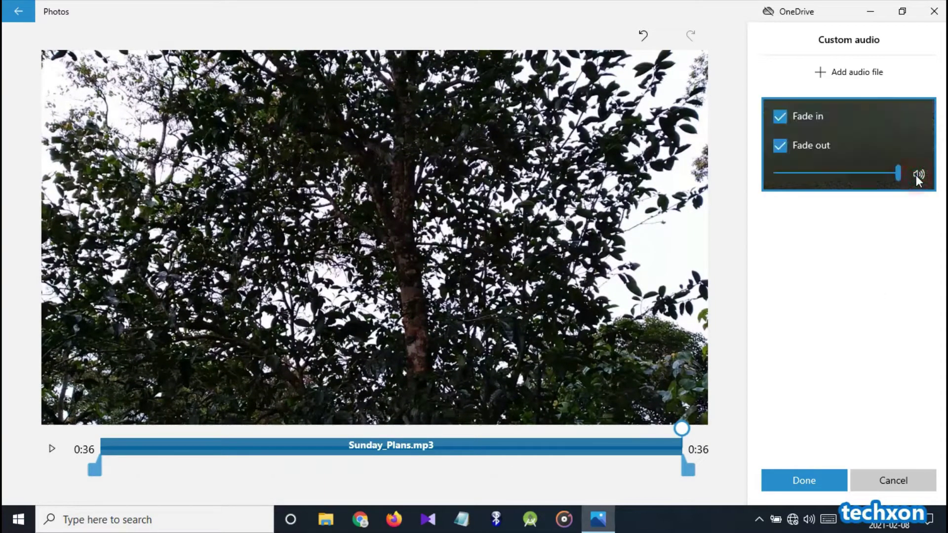
click(835, 174)
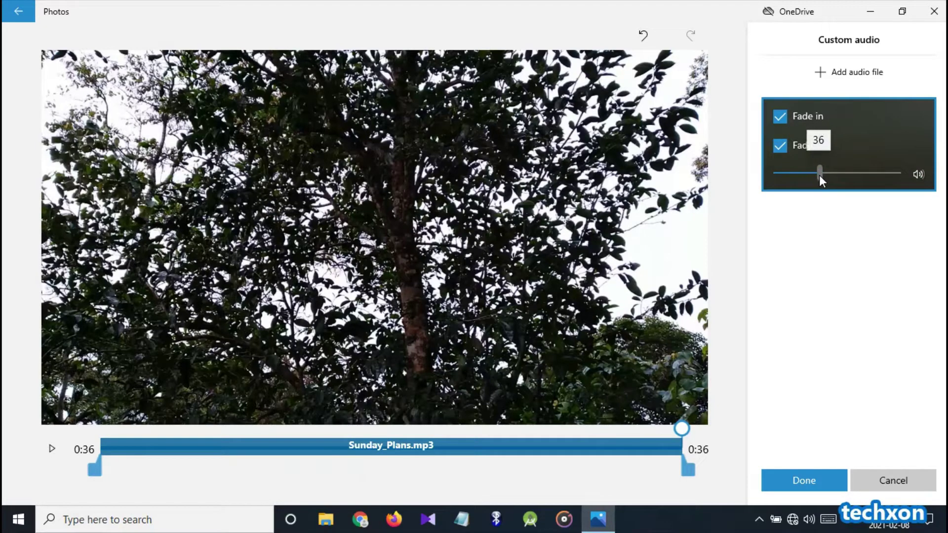
mouse_move(820, 175)
mouse_down()
mouse_move(845, 174)
mouse_move(813, 177)
mouse_up()
click(832, 223)
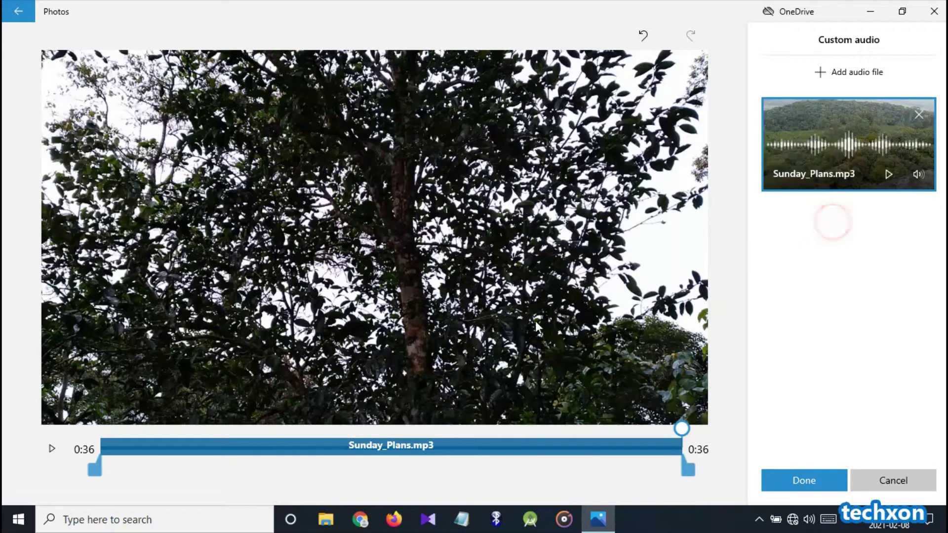
Step: Set Sunday_Plans.mp3 back to volume 100 and turn off its fade in
click(49, 447)
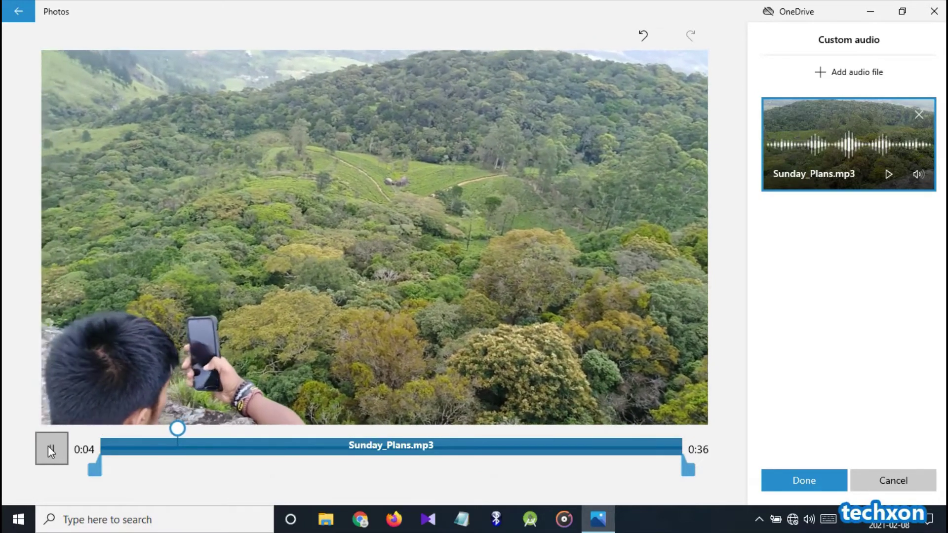
click(49, 448)
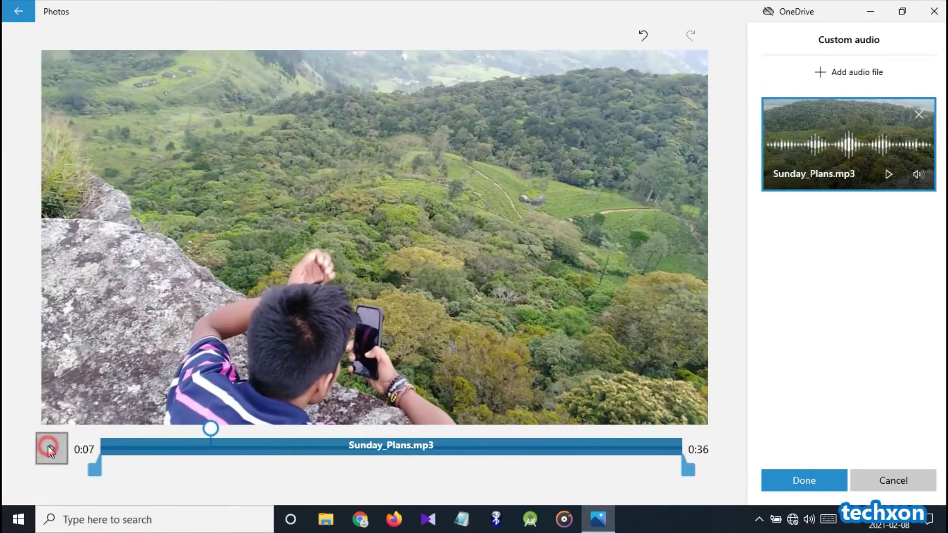
drag(208, 429, 60, 434)
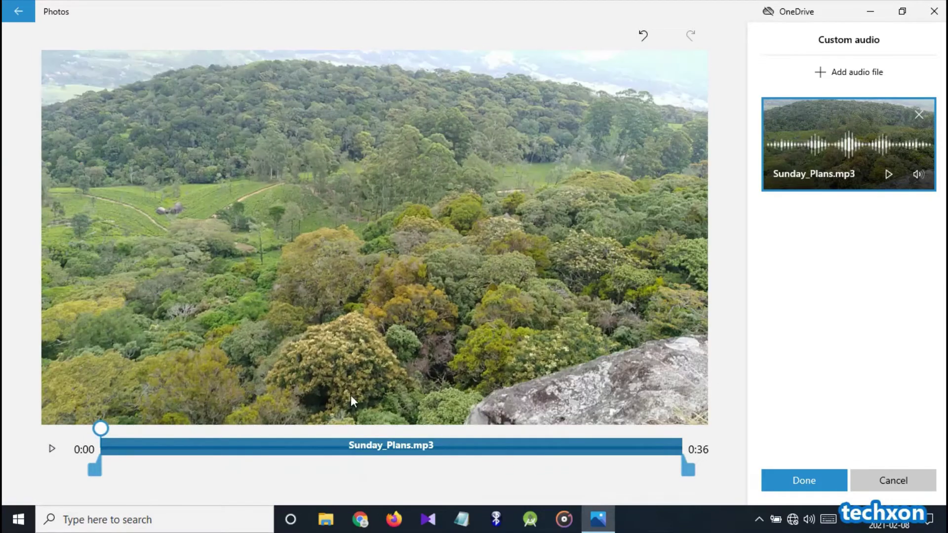
click(917, 174)
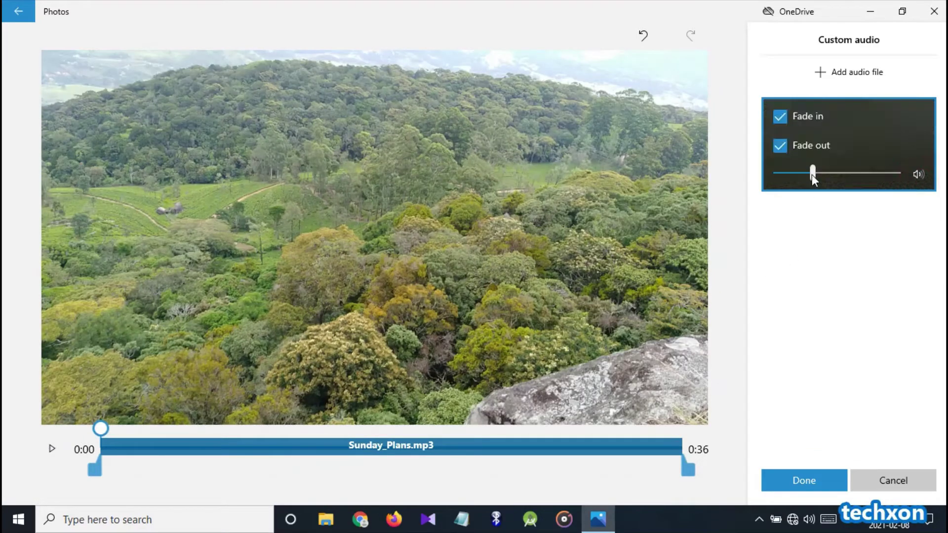
drag(811, 174, 902, 174)
click(781, 116)
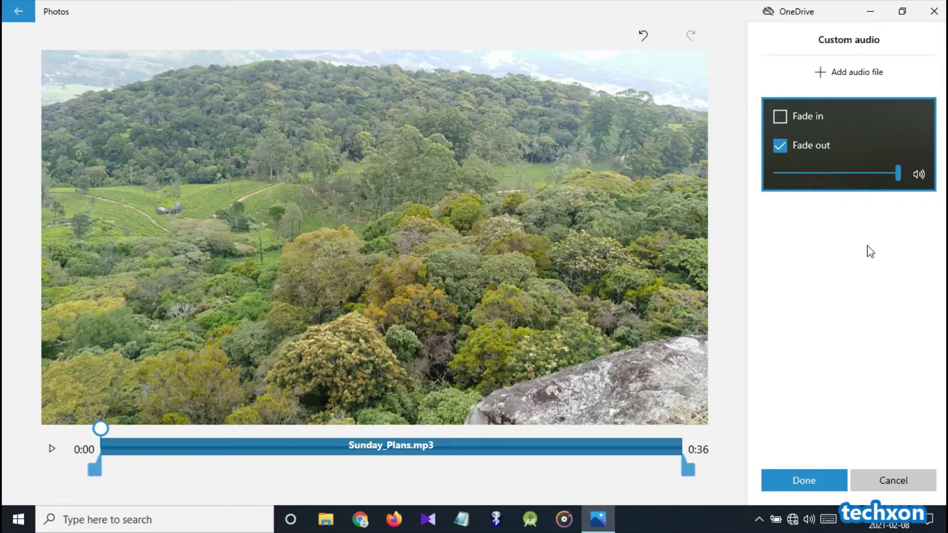
click(875, 232)
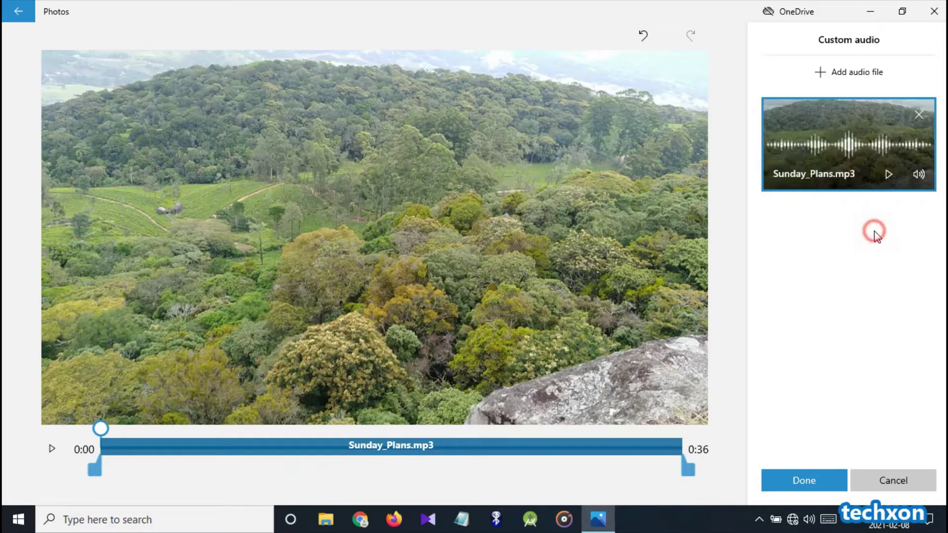
Step: Trim Sunday_Plans.mp3 to cover roughly 0:00–0:16, checking it with playback
click(257, 449)
drag(690, 475, 316, 473)
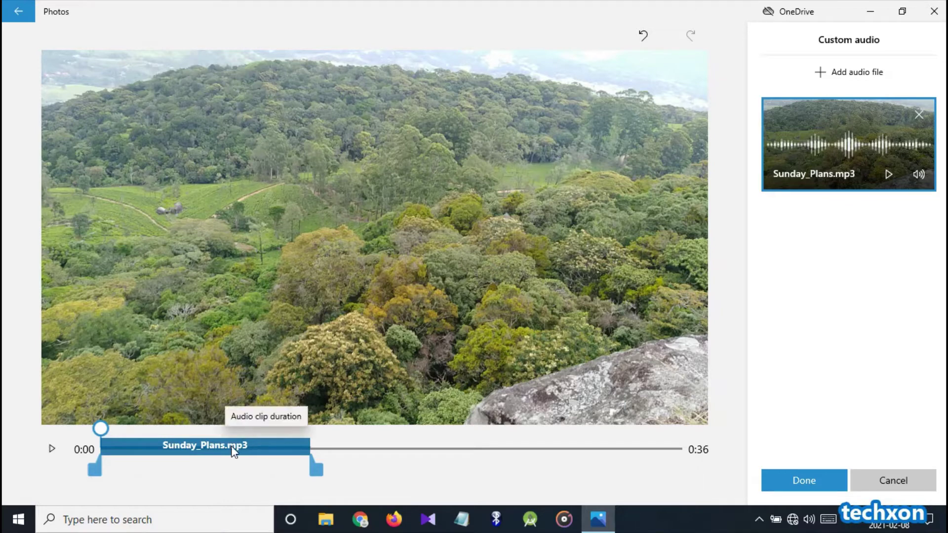
drag(211, 450, 327, 452)
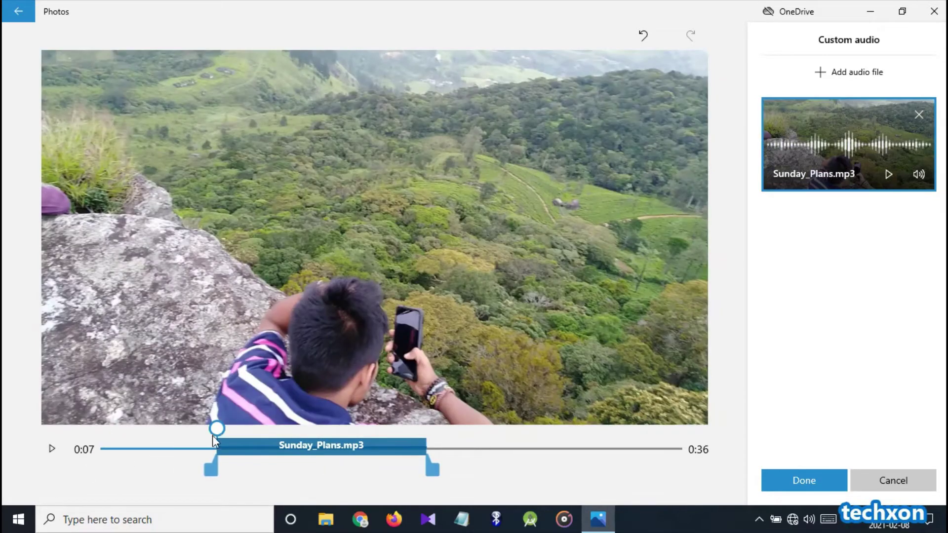
drag(216, 429, 100, 428)
click(52, 450)
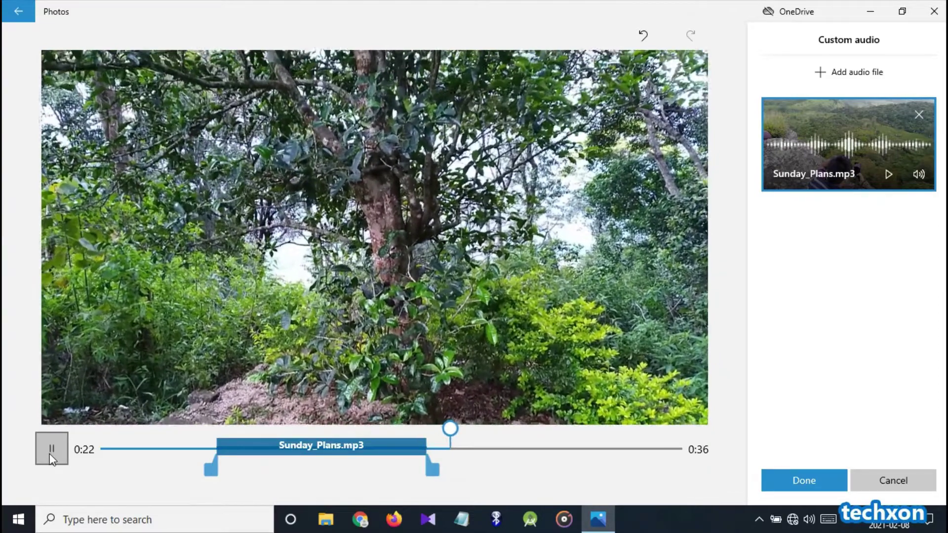
click(51, 453)
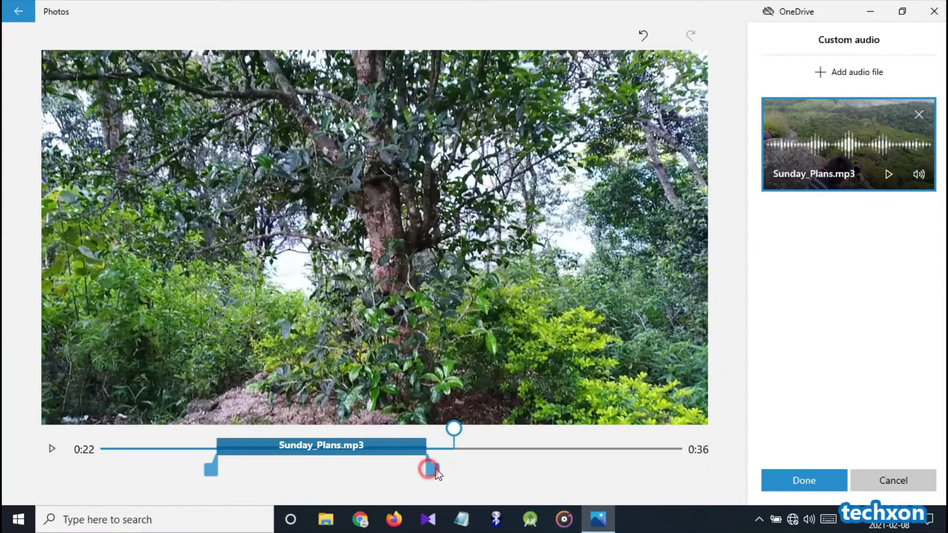
drag(437, 473, 475, 471)
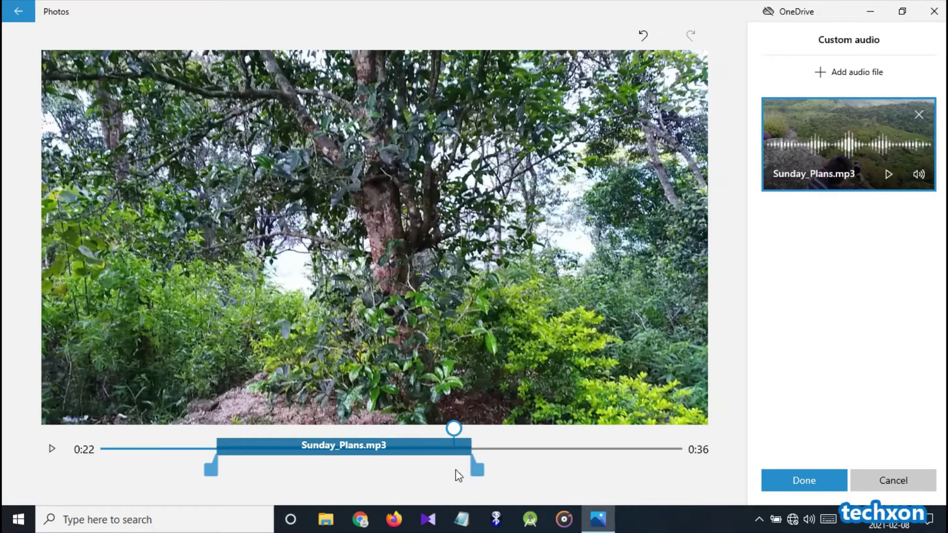
drag(284, 453, 144, 450)
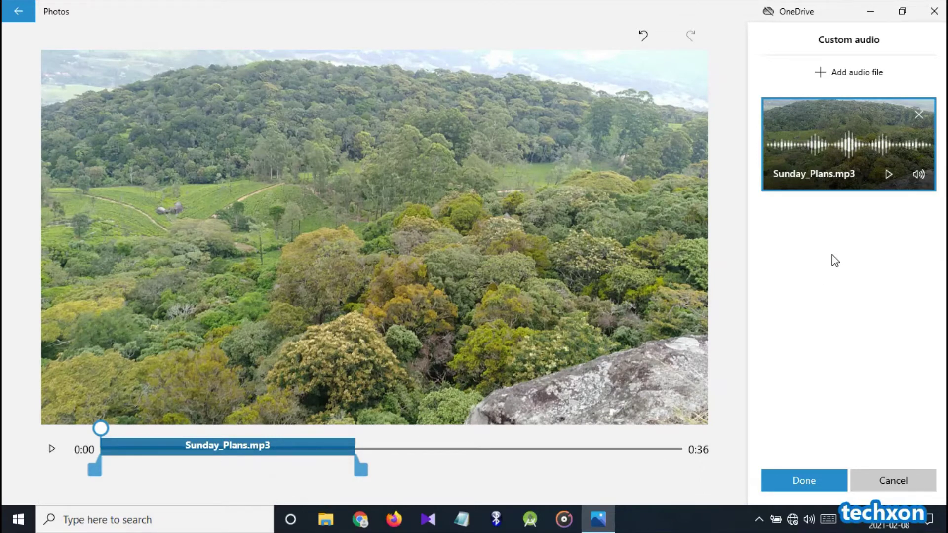
click(825, 73)
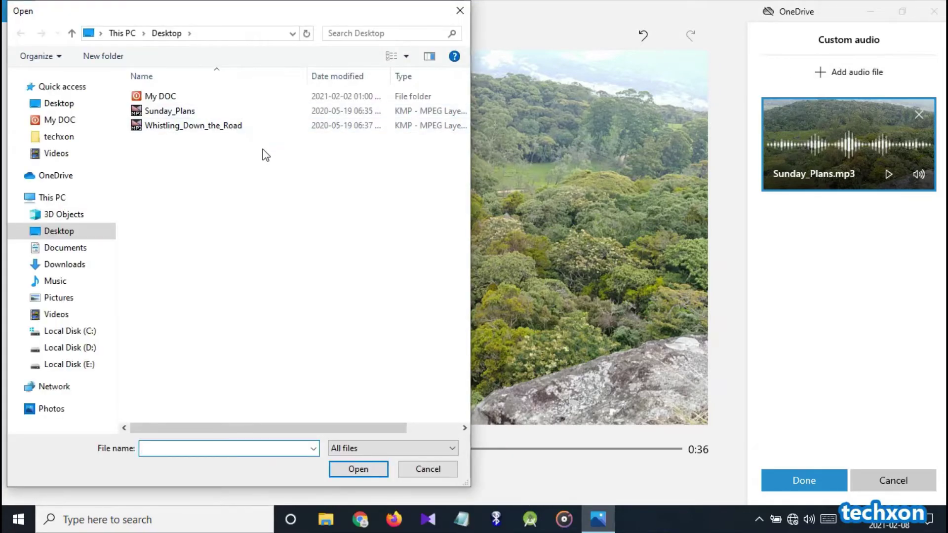
Step: Add Whistling_Down_the_Road.mp3 as a second custom audio track and preview it
click(190, 127)
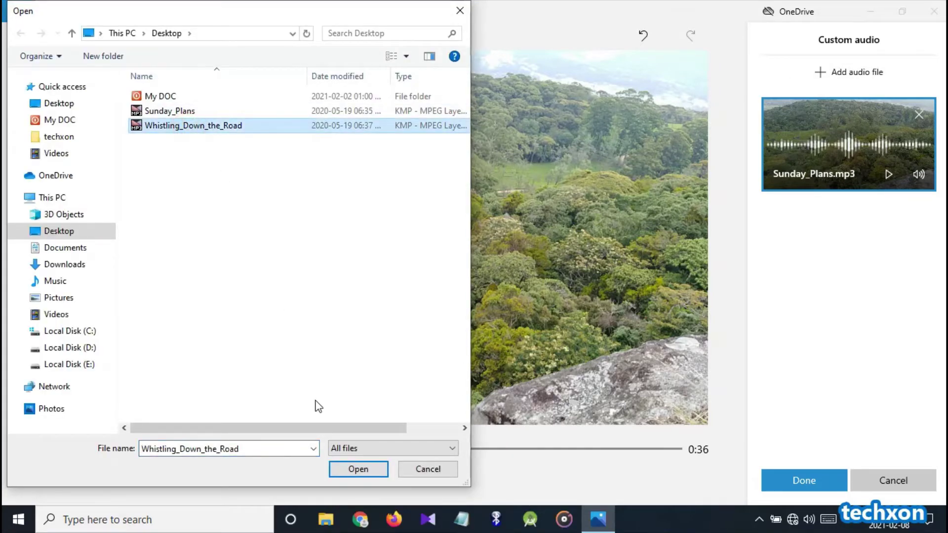
click(360, 472)
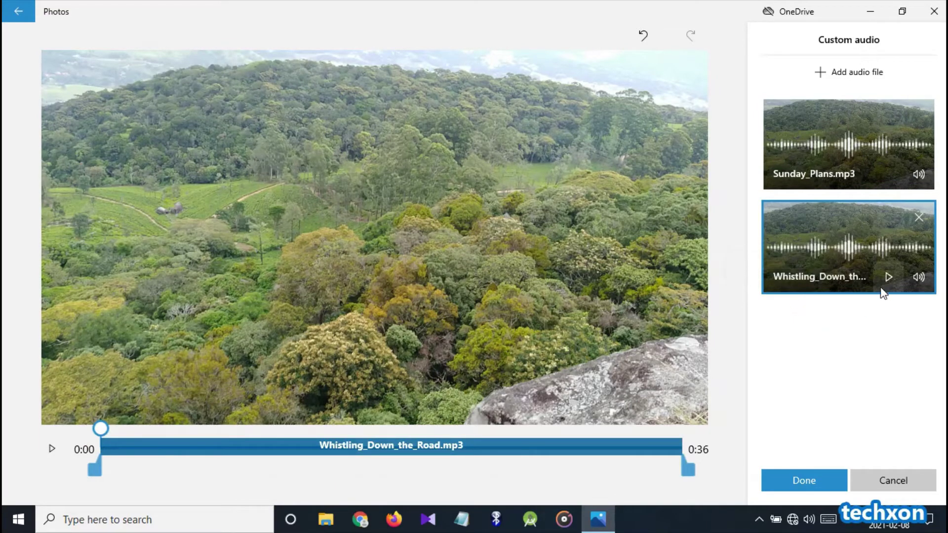
click(889, 277)
Step: Turn on fade in and fade out for Whistling_Down_the_Road.mp3
click(917, 285)
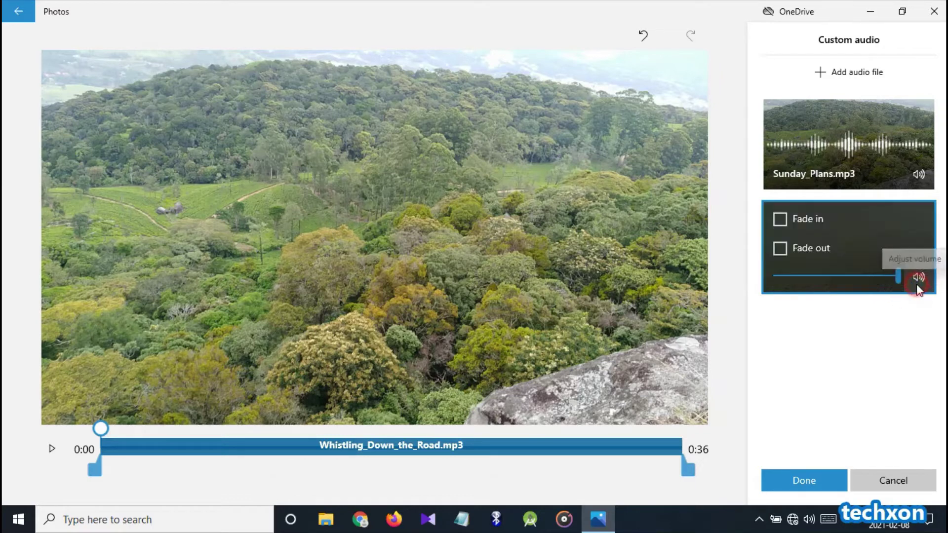
click(780, 221)
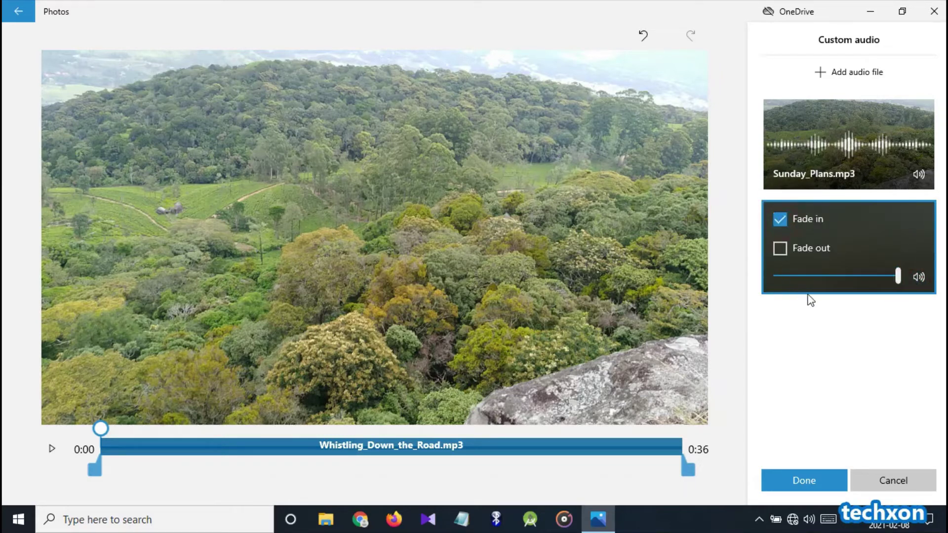
click(784, 250)
click(844, 323)
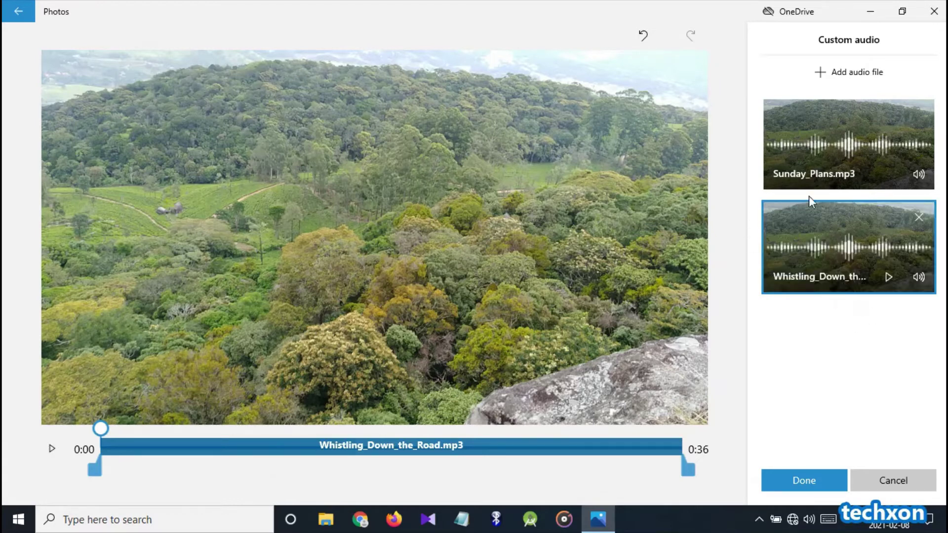
Step: Shorten Whistling_Down_the_Road.mp3 and move its start later, to around 0:16
click(790, 169)
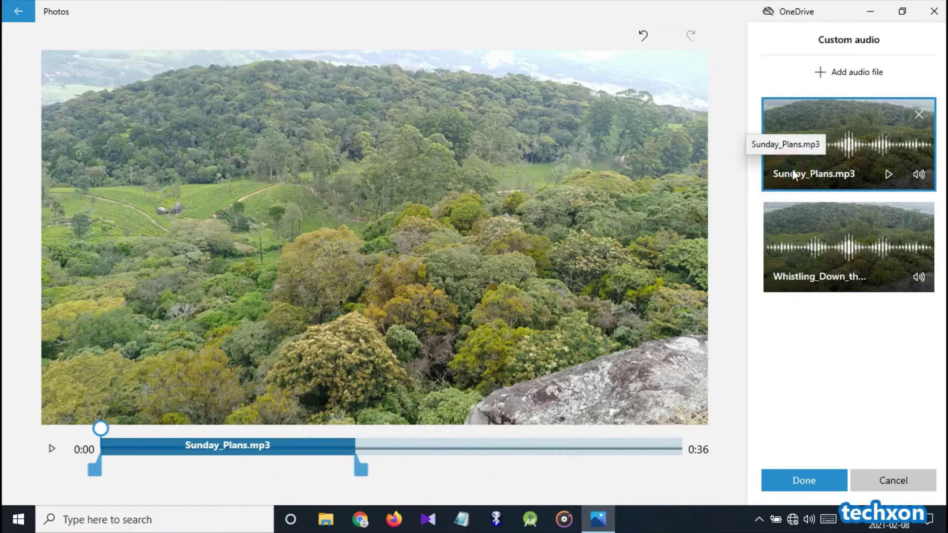
click(853, 373)
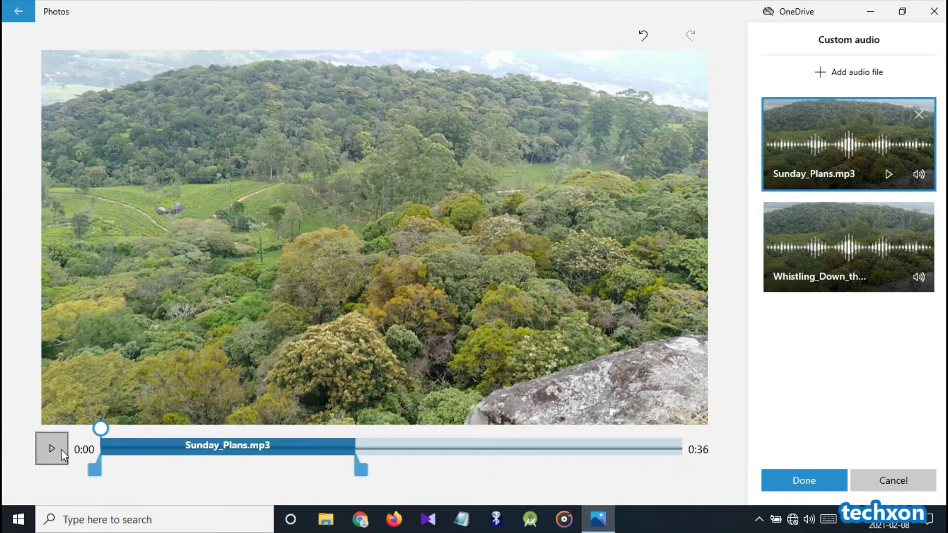
click(783, 232)
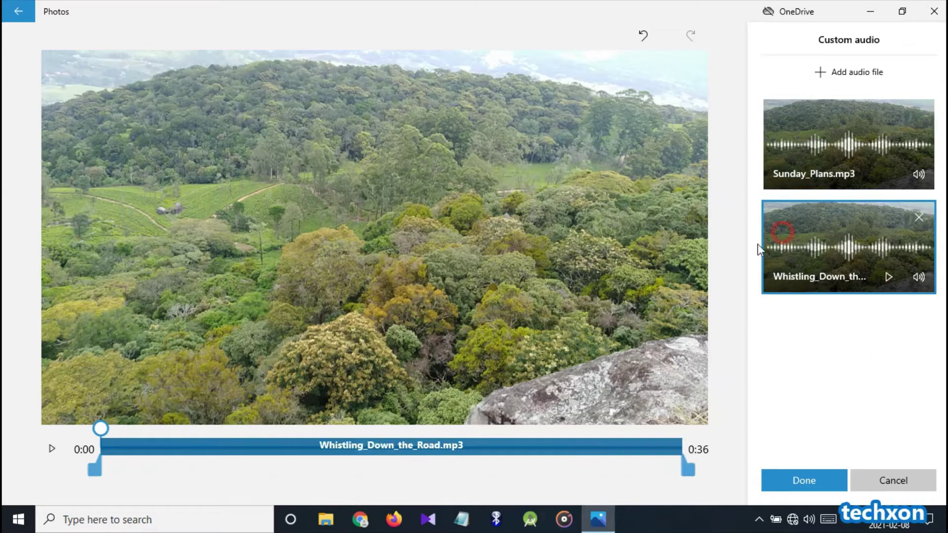
click(49, 449)
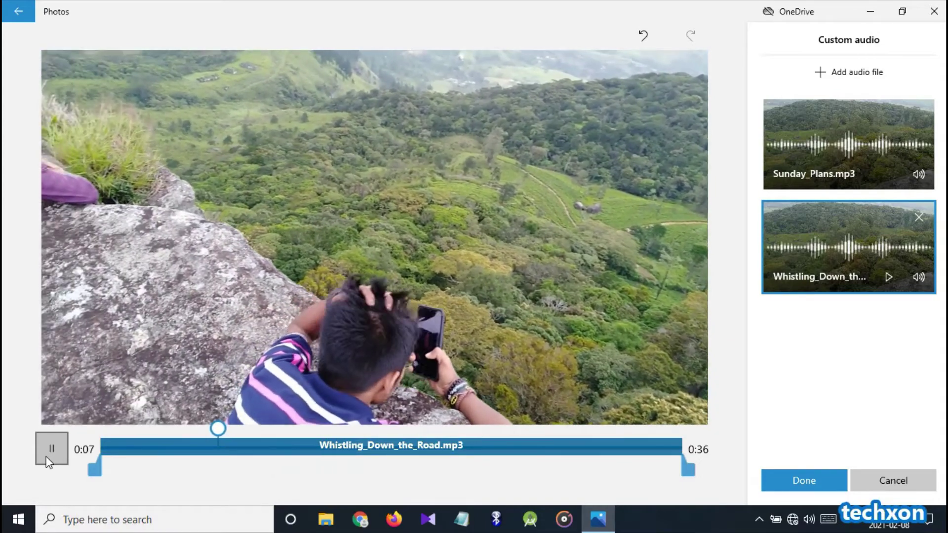
click(49, 450)
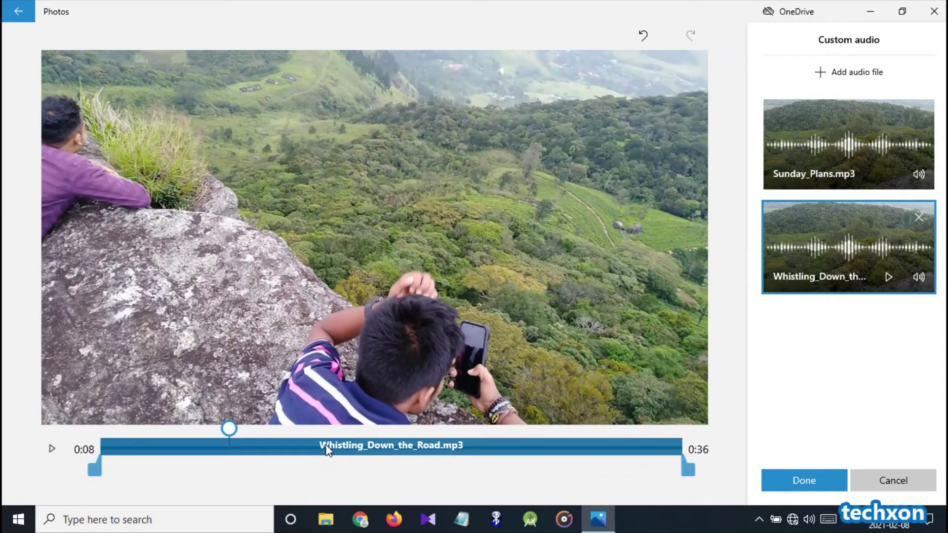
drag(688, 473, 621, 451)
drag(264, 472, 360, 463)
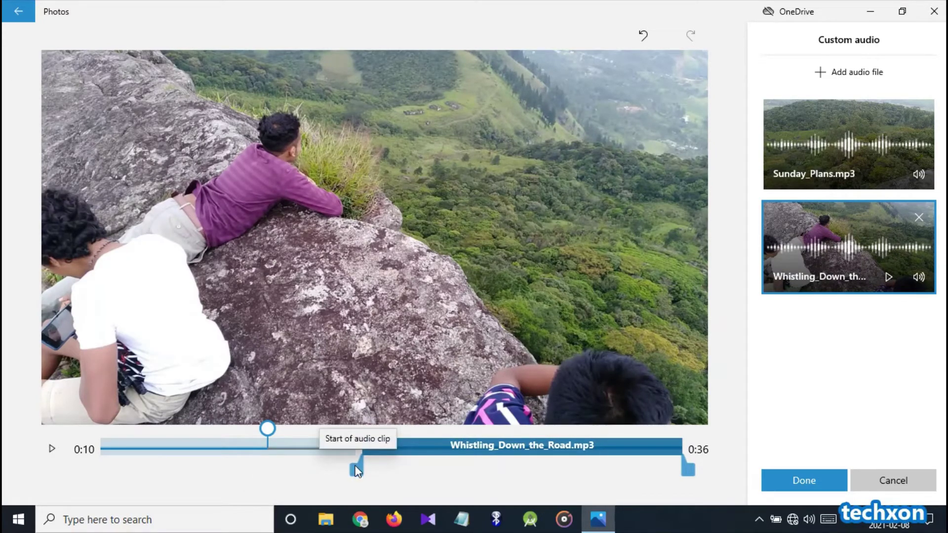
Step: Nudge Whistling_Down_the_Road.mp3's start around 0:14 and preview where it enters
drag(357, 471, 371, 467)
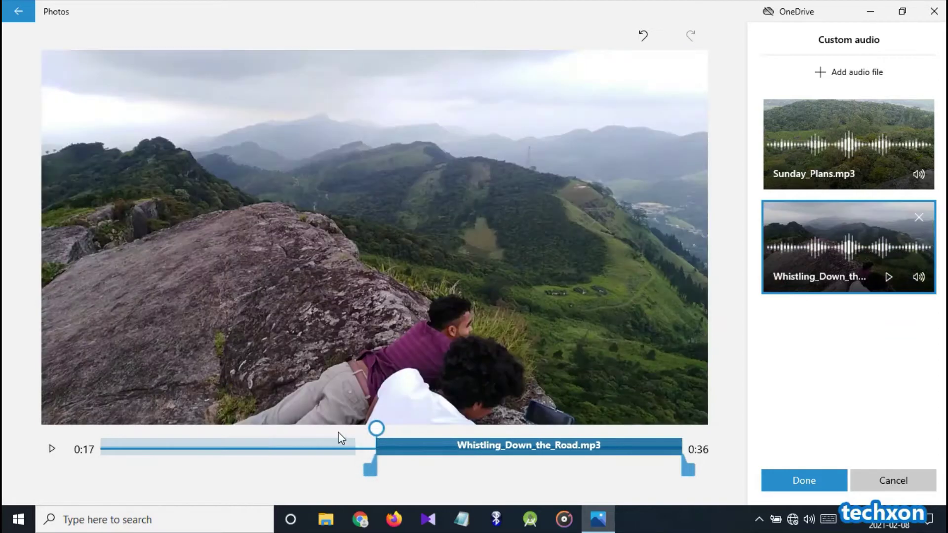
drag(379, 428, 336, 427)
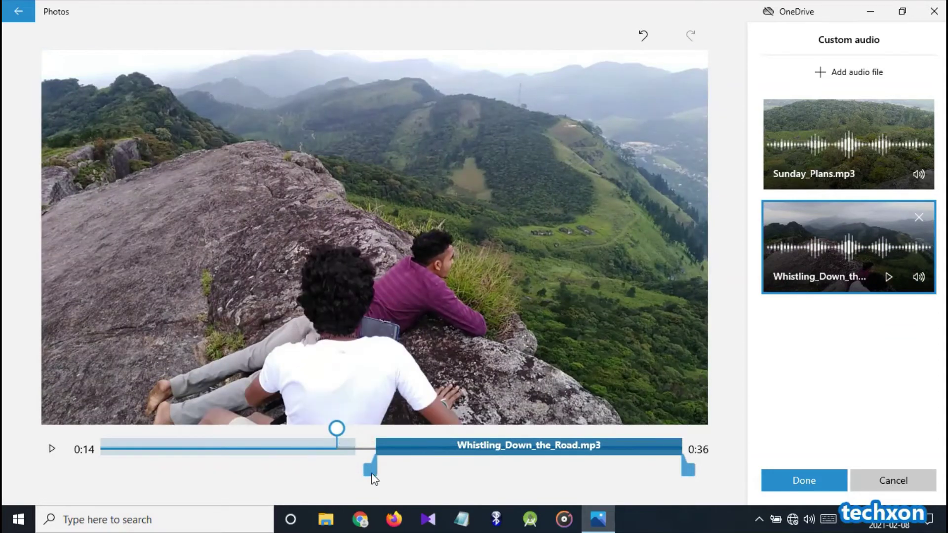
drag(371, 473, 349, 470)
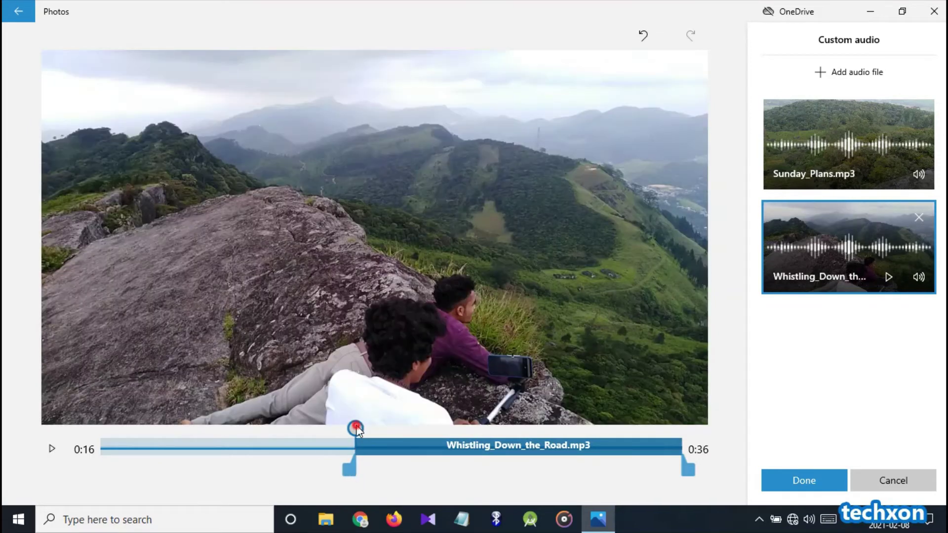
drag(356, 428, 310, 431)
click(52, 449)
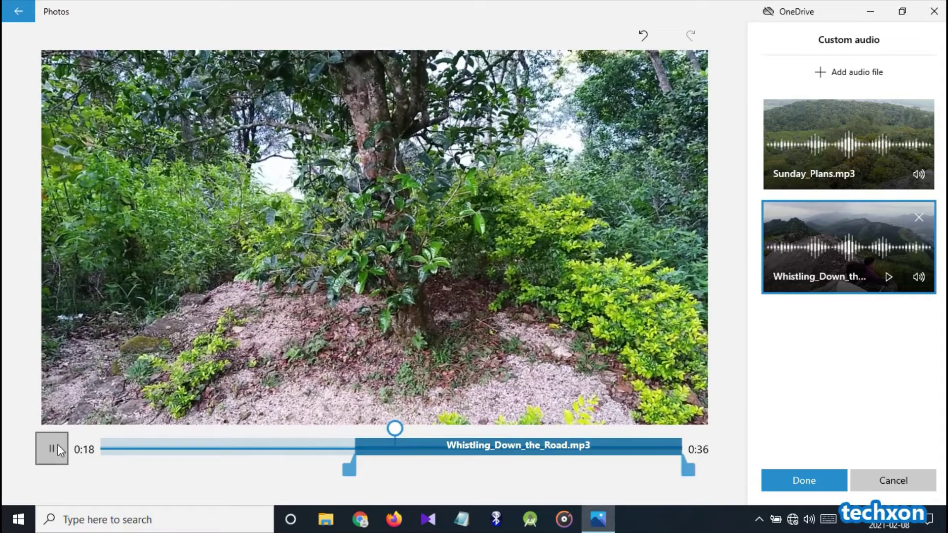
click(58, 447)
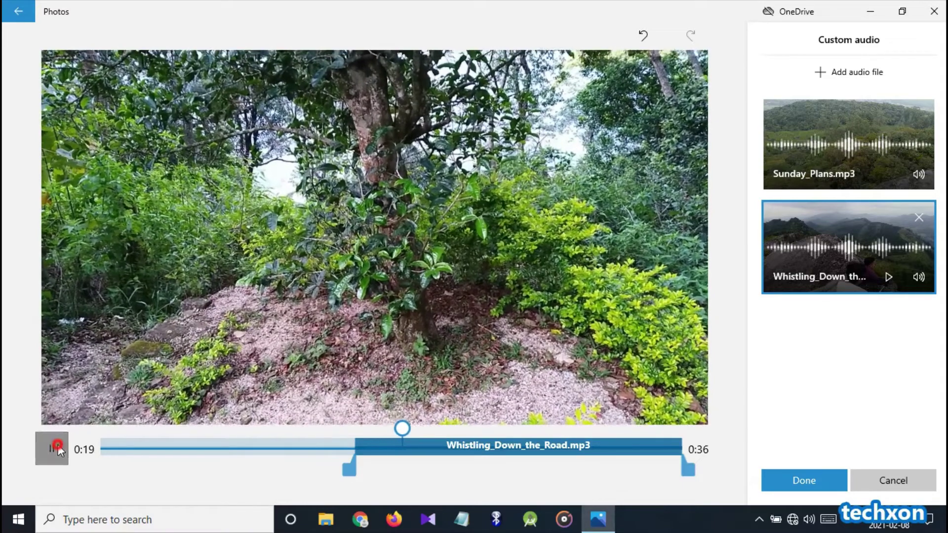
Step: Trim the song's start and end and slide it to finish at the video's end
drag(349, 472, 262, 472)
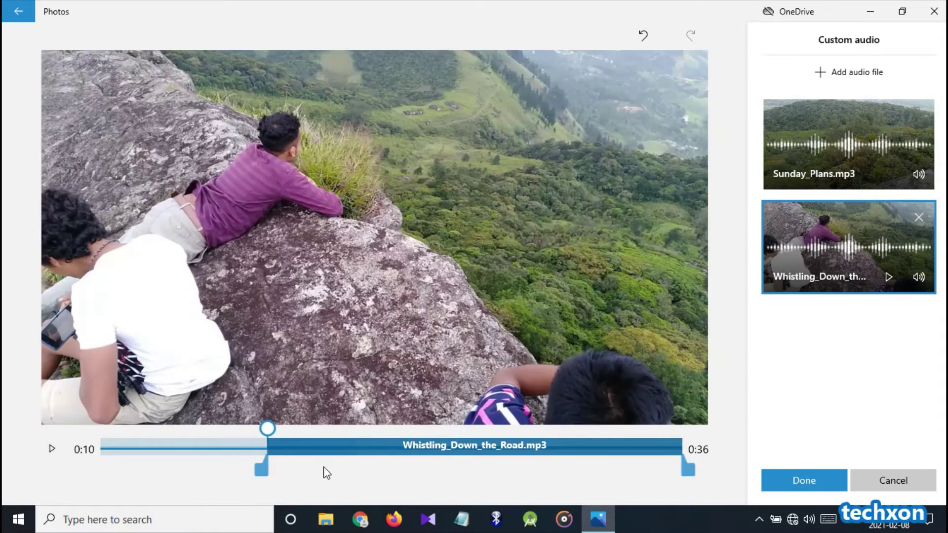
drag(688, 472, 614, 474)
drag(496, 449, 544, 455)
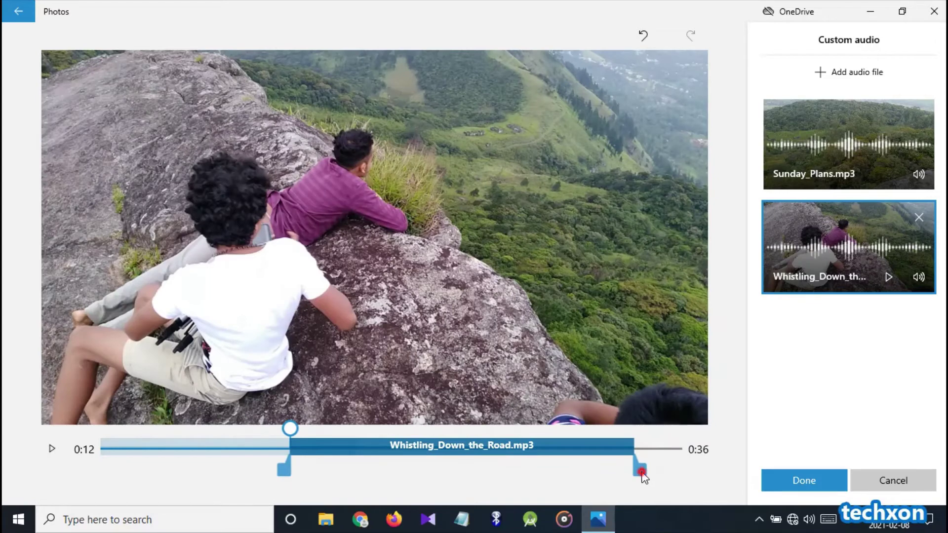
drag(642, 473, 618, 473)
drag(505, 448, 616, 450)
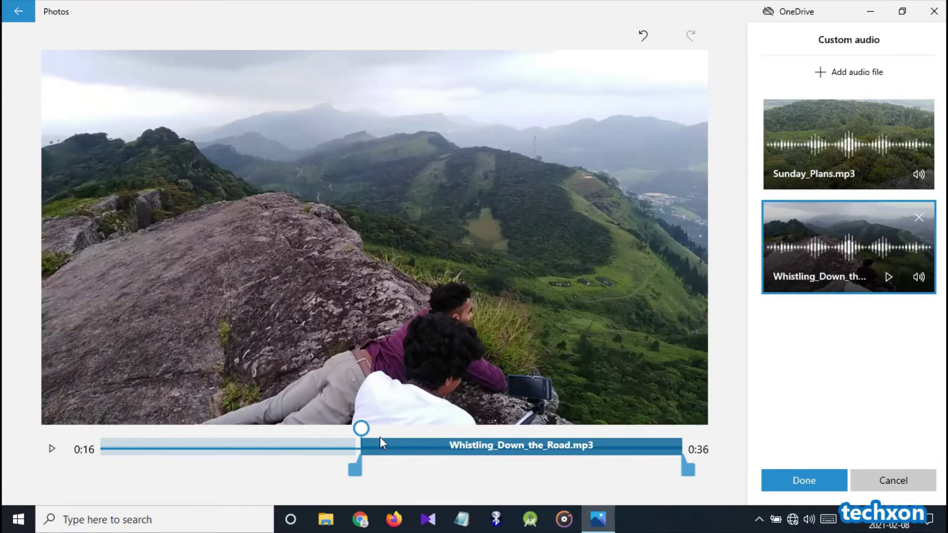
drag(399, 451, 385, 451)
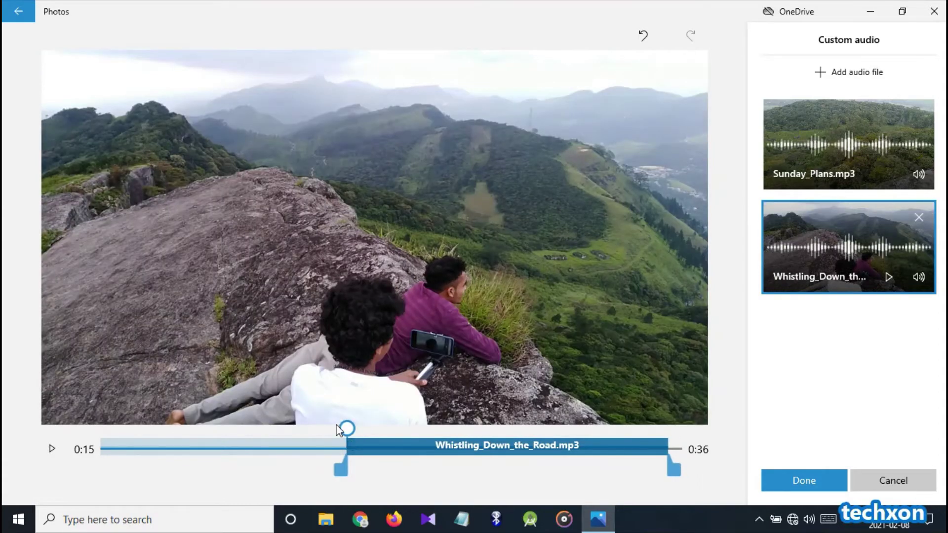
Step: Preview the song's entry and extend it to the 0:36 end of the video
drag(339, 431, 311, 429)
click(47, 451)
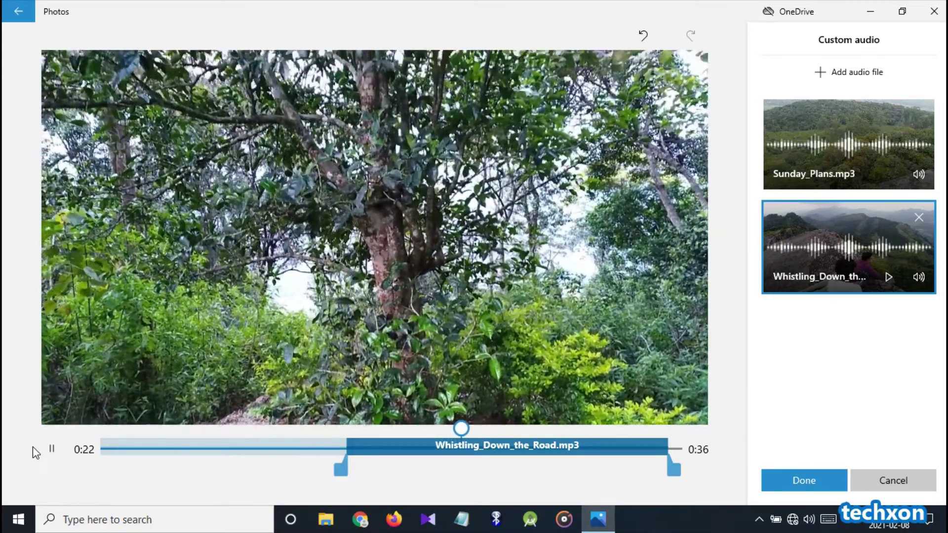
click(50, 448)
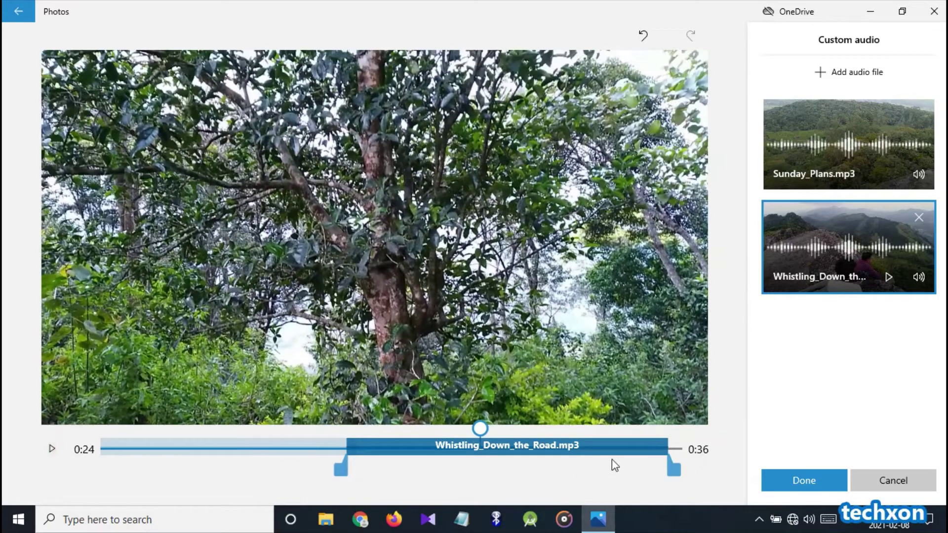
drag(673, 471, 729, 476)
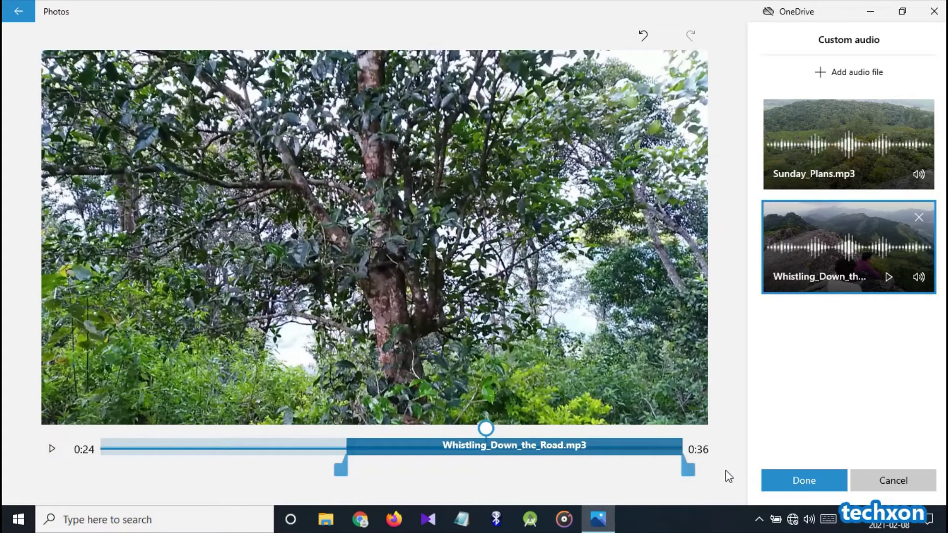
click(56, 452)
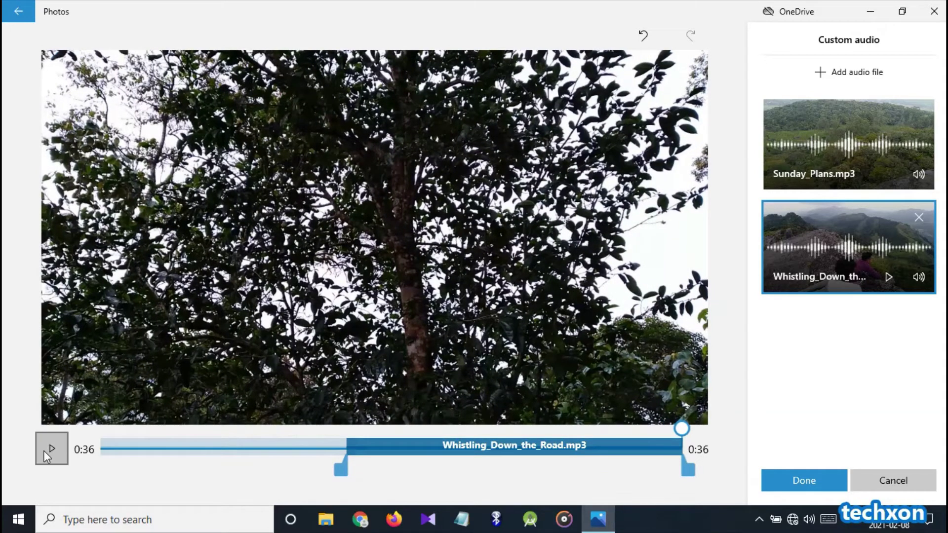
Step: Turn on fade in for Sunday_Plans.mp3 and lower its volume to 89
click(52, 448)
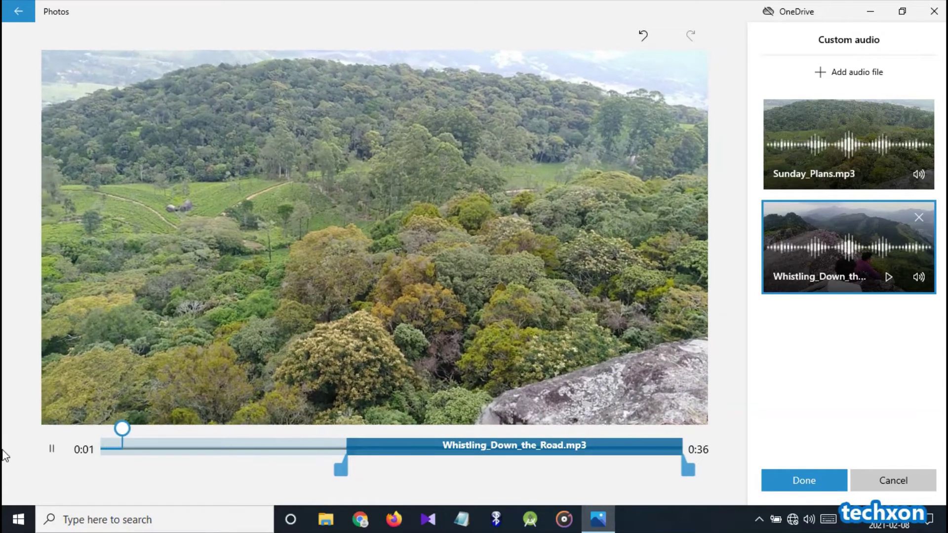
click(52, 448)
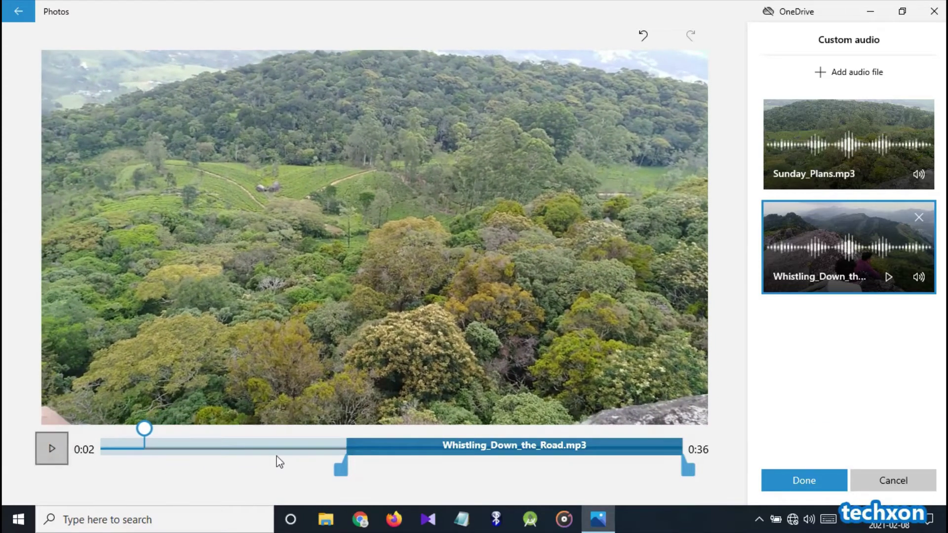
click(785, 171)
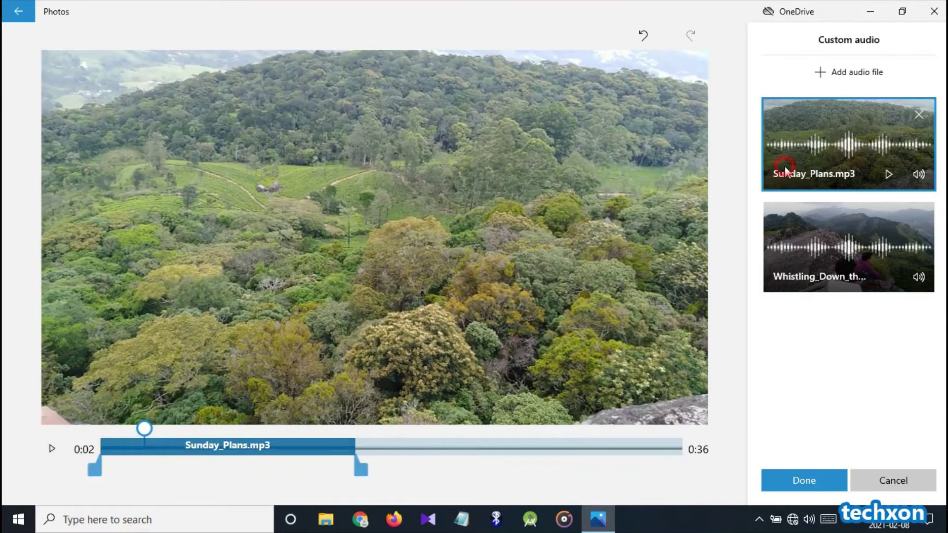
click(919, 174)
click(780, 117)
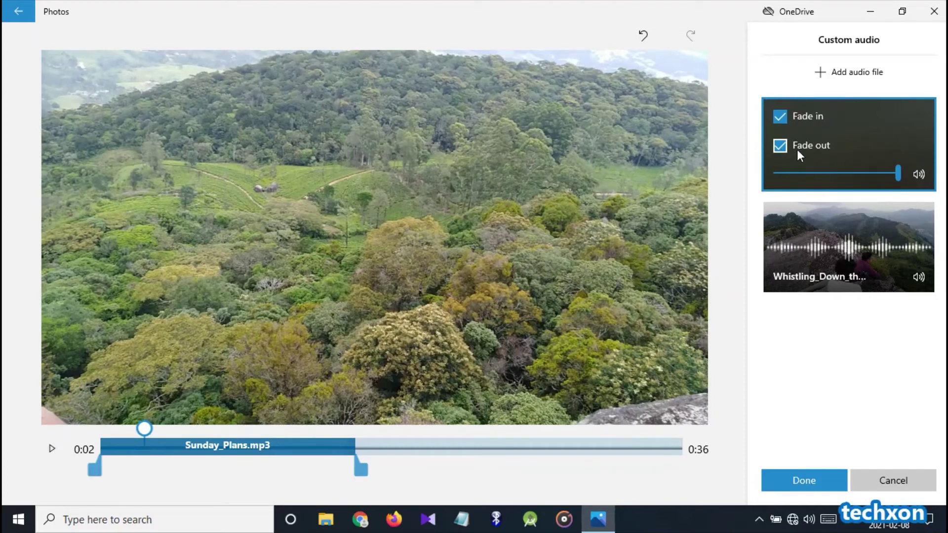
drag(896, 174, 872, 174)
Step: Turn on fade in for Whistling_Down_the_Road.mp3 and lower its volume to 81
click(819, 239)
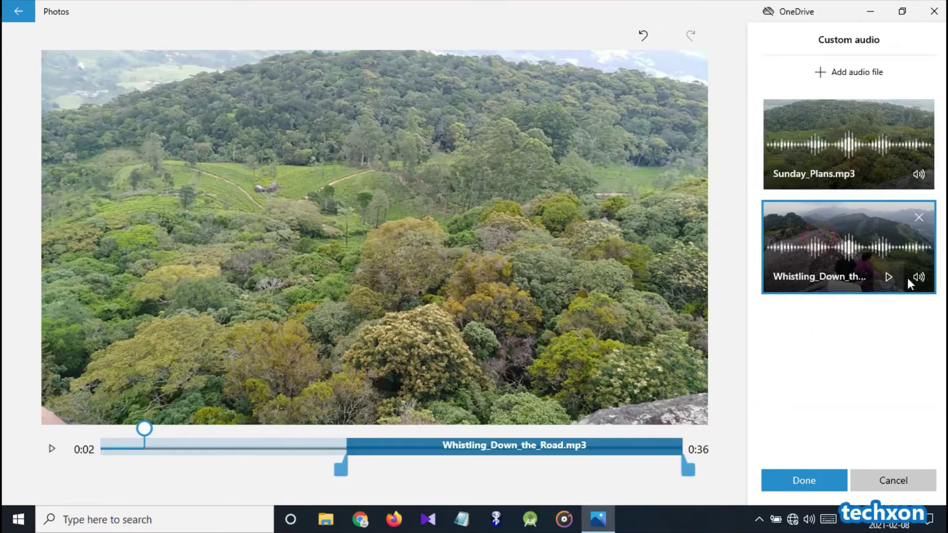
click(917, 277)
click(813, 217)
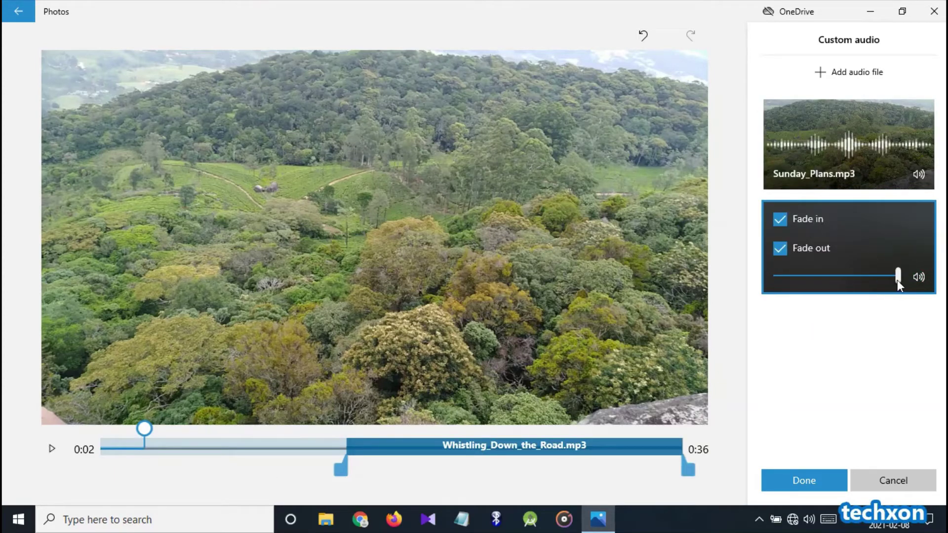
drag(897, 280, 873, 279)
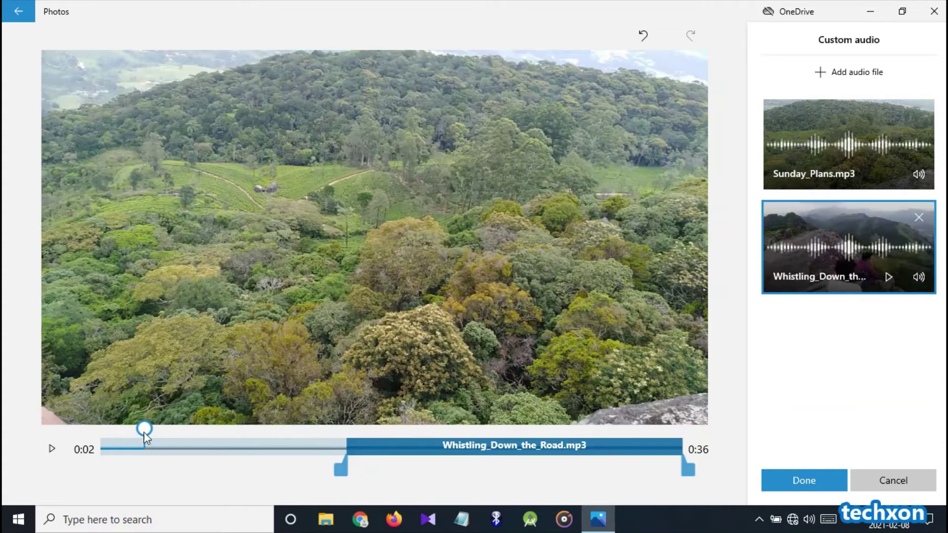
drag(144, 432, 6, 440)
Step: Move Whistling_Down_the_Road.mp3 to start around 0:14, extend it to the 0:36 end, and preview from 0:13
click(54, 452)
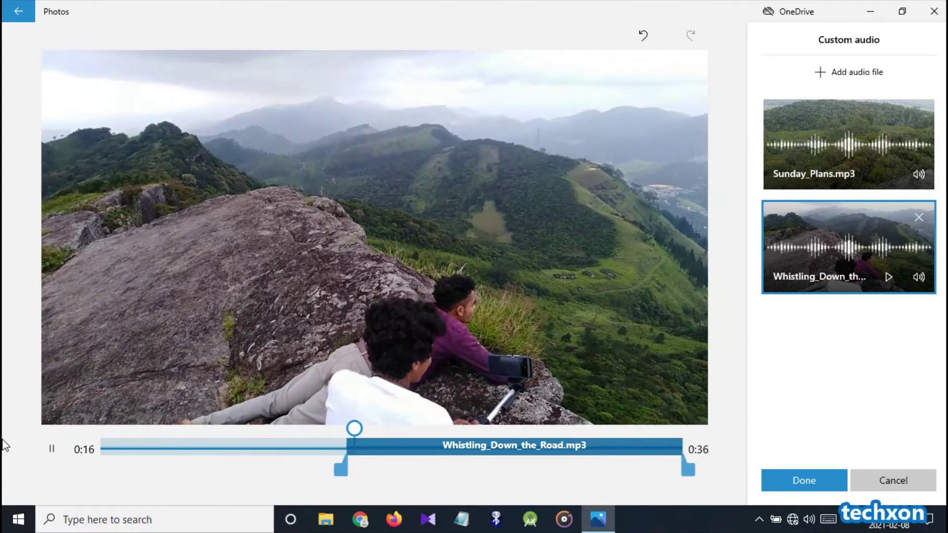
click(50, 454)
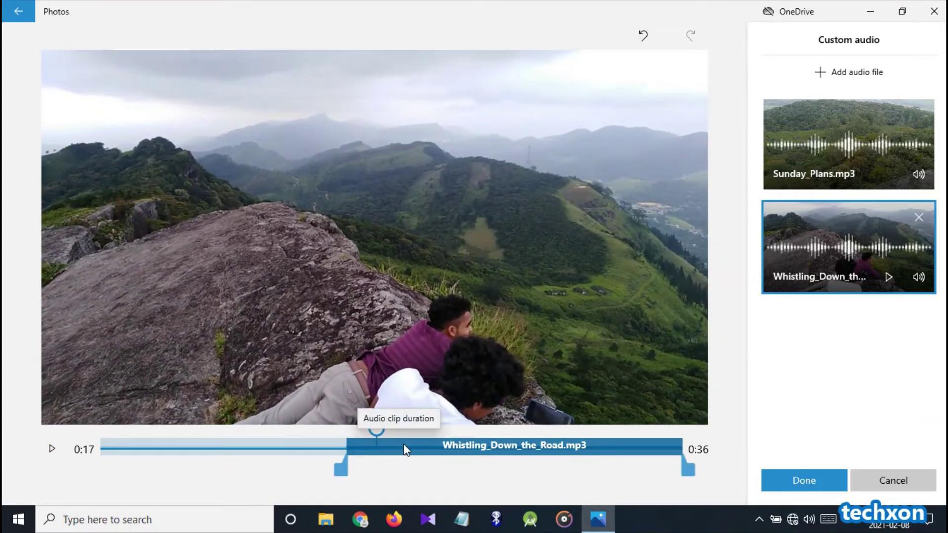
drag(404, 450, 389, 447)
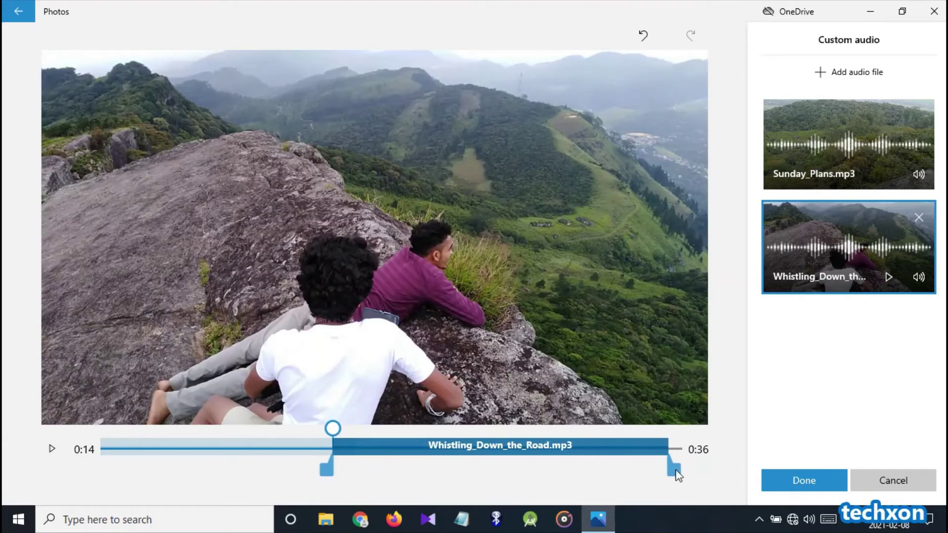
drag(677, 473, 717, 465)
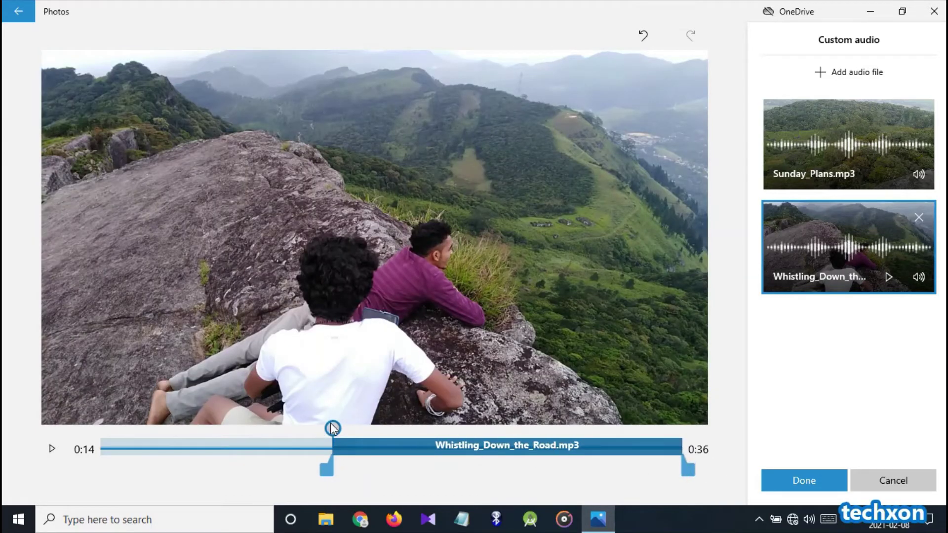
drag(332, 429, 310, 429)
click(51, 448)
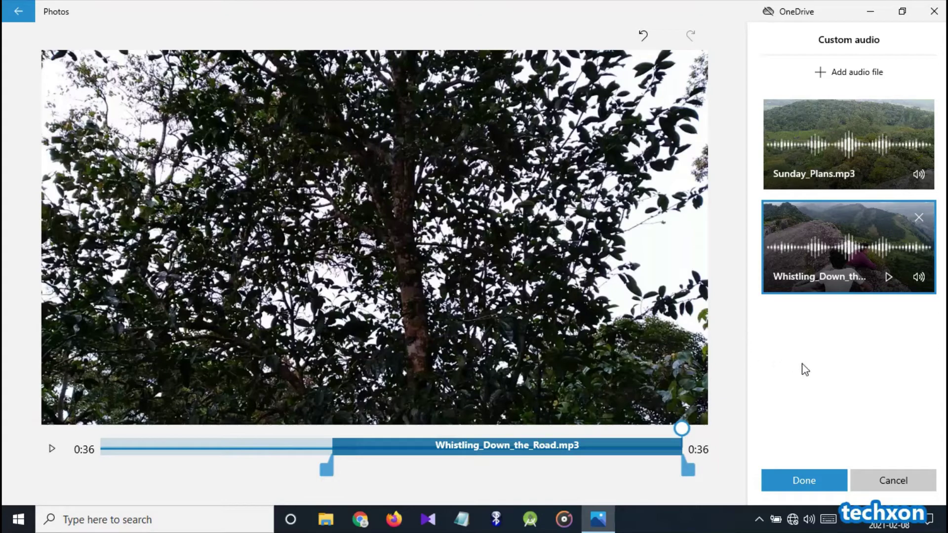
Step: Confirm the Sunday_Plans and Whistling_Down_the_Road audio arrangement and play the two-clip video from the start
click(805, 481)
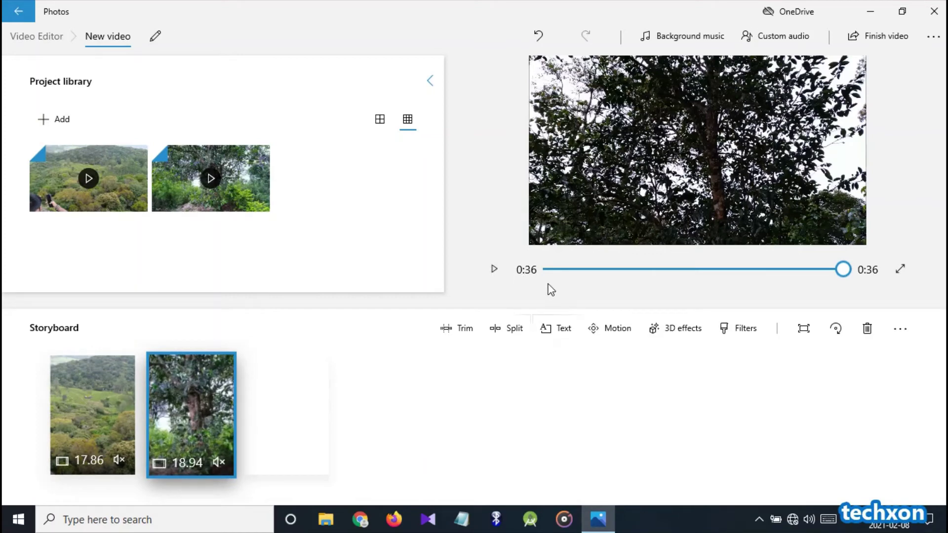
click(494, 271)
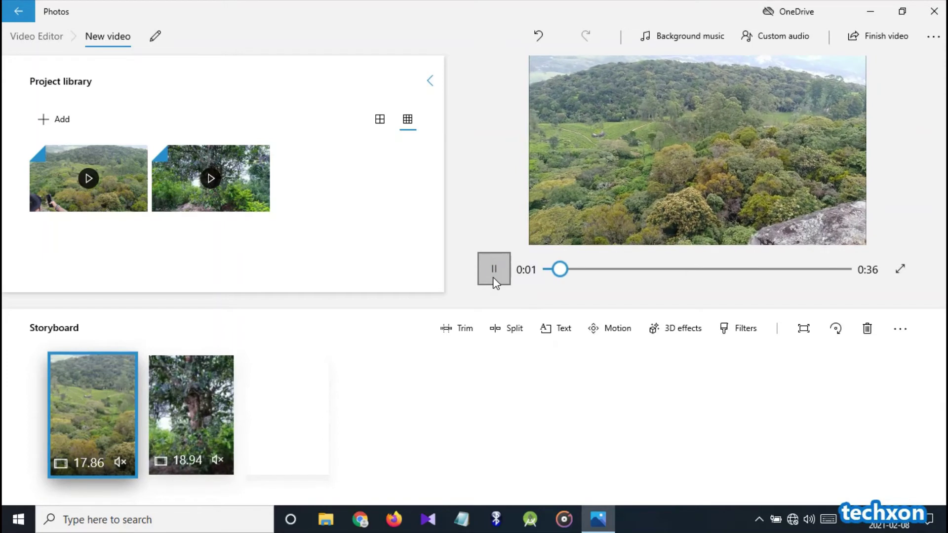